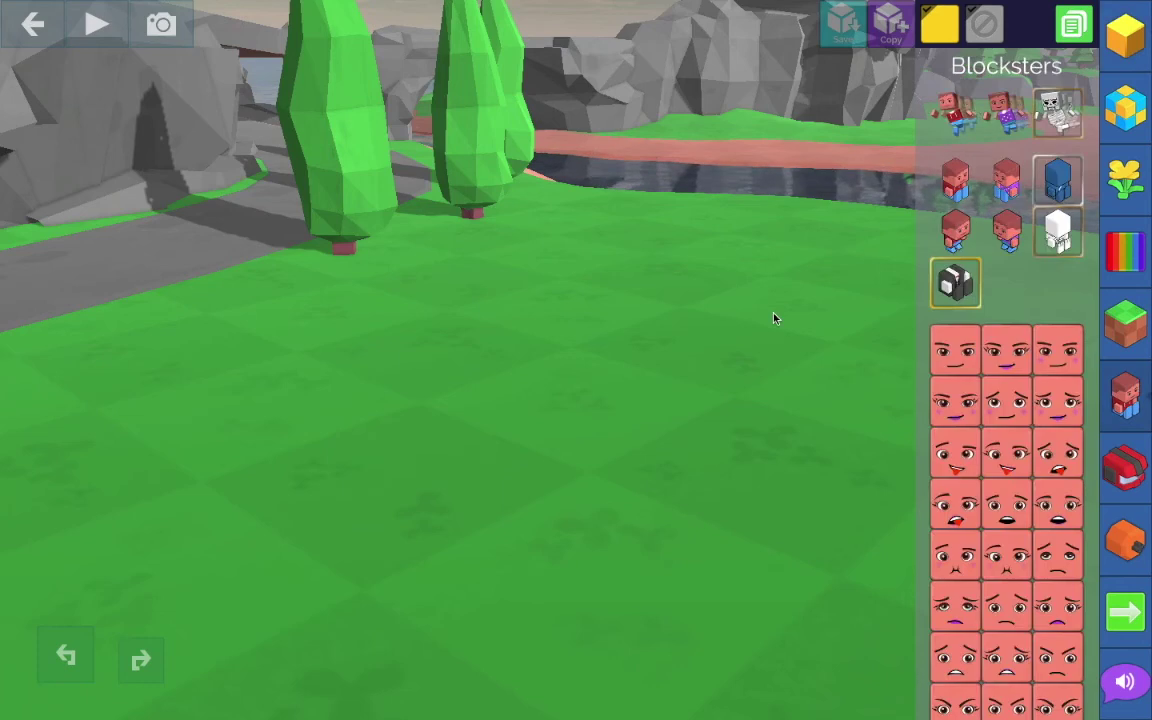
Place a seated Blockster in a red hoodie and blue jeans on the grass near the trees.
left_click_drag(587, 406, 579, 406)
mouse_move(769, 422)
left_mouse_down()
mouse_move(749, 456)
mouse_move(727, 450)
mouse_move(758, 413)
left_mouse_up()
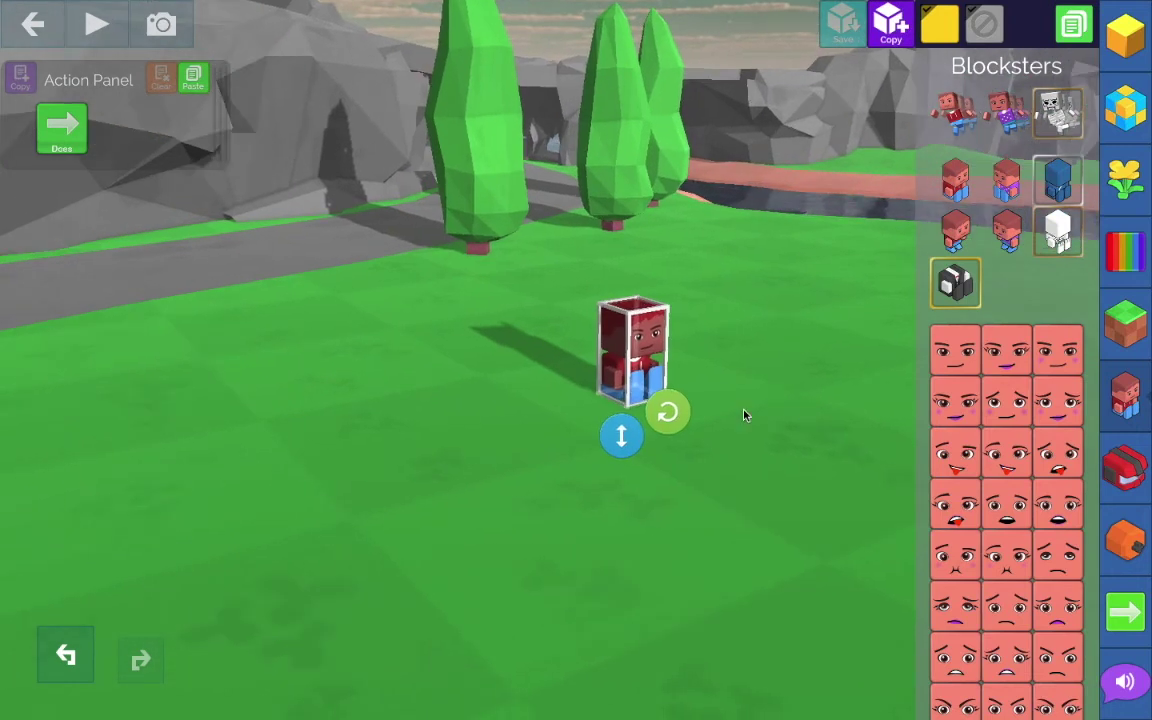
left_click(780, 407)
left_click_drag(782, 403, 868, 340)
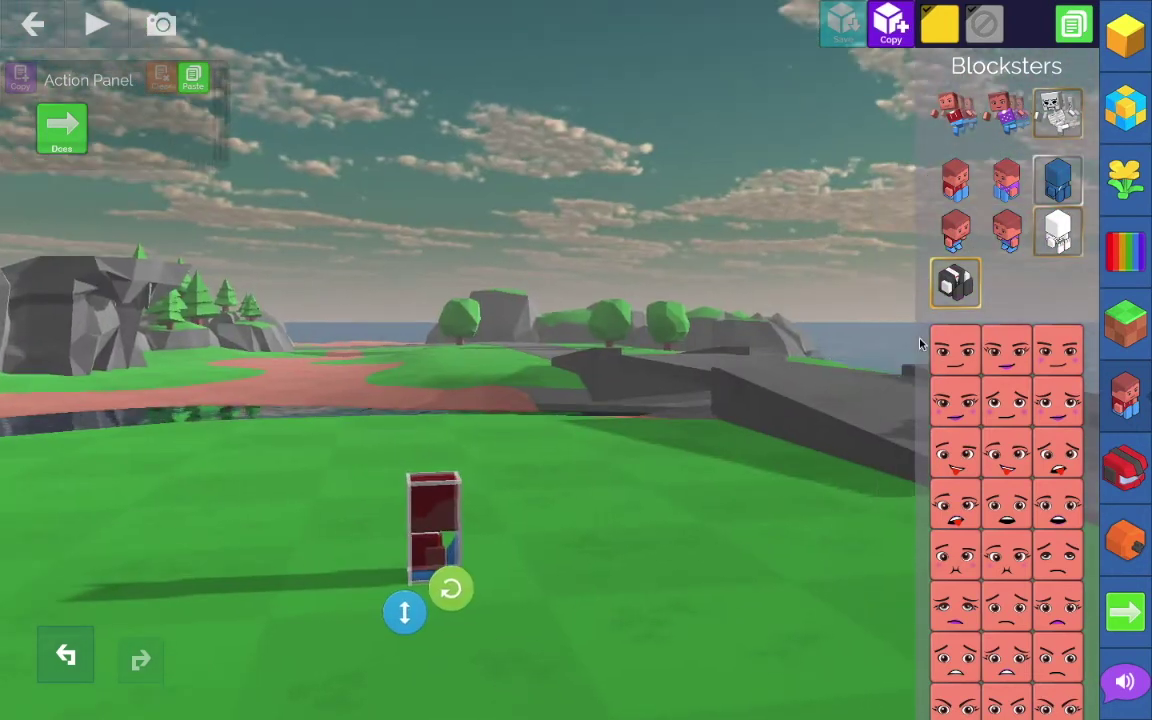
Apply the moonlit cloudy sky texture to the world's sky.
left_click(1112, 334)
left_click_drag(950, 331, 722, 242)
left_click_drag(697, 307, 640, 304)
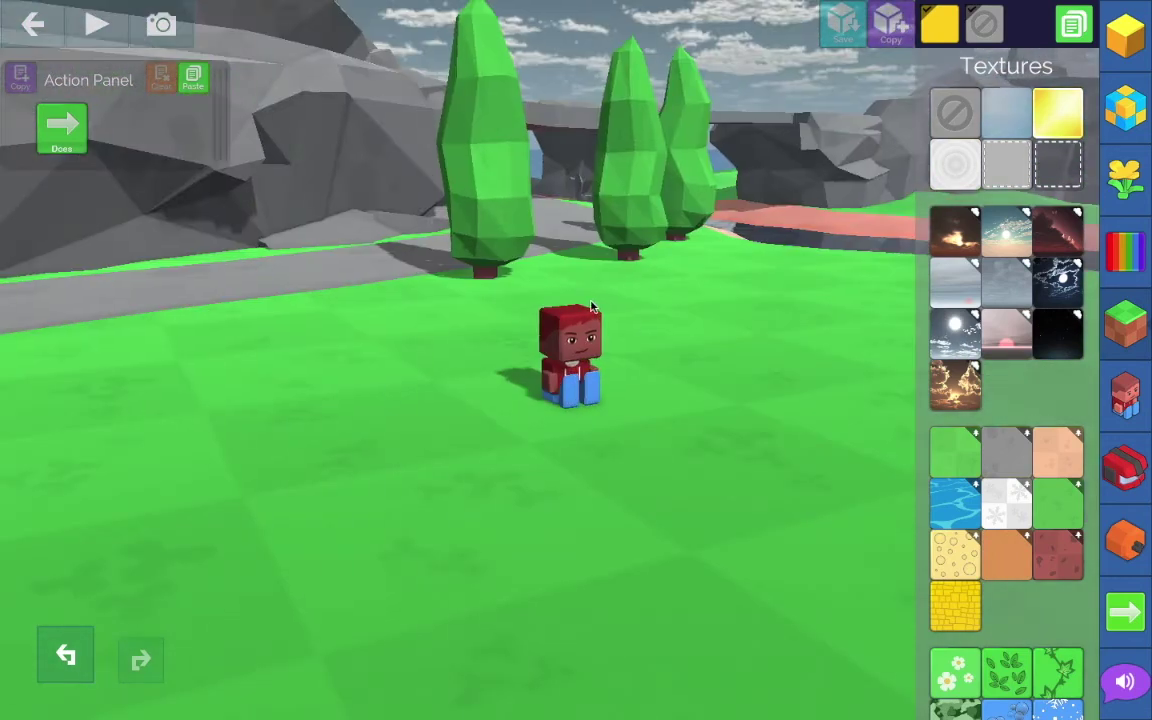
Examine the seated Blockster from several sides and look at the available Blocksters and Actions.
left_click(599, 325)
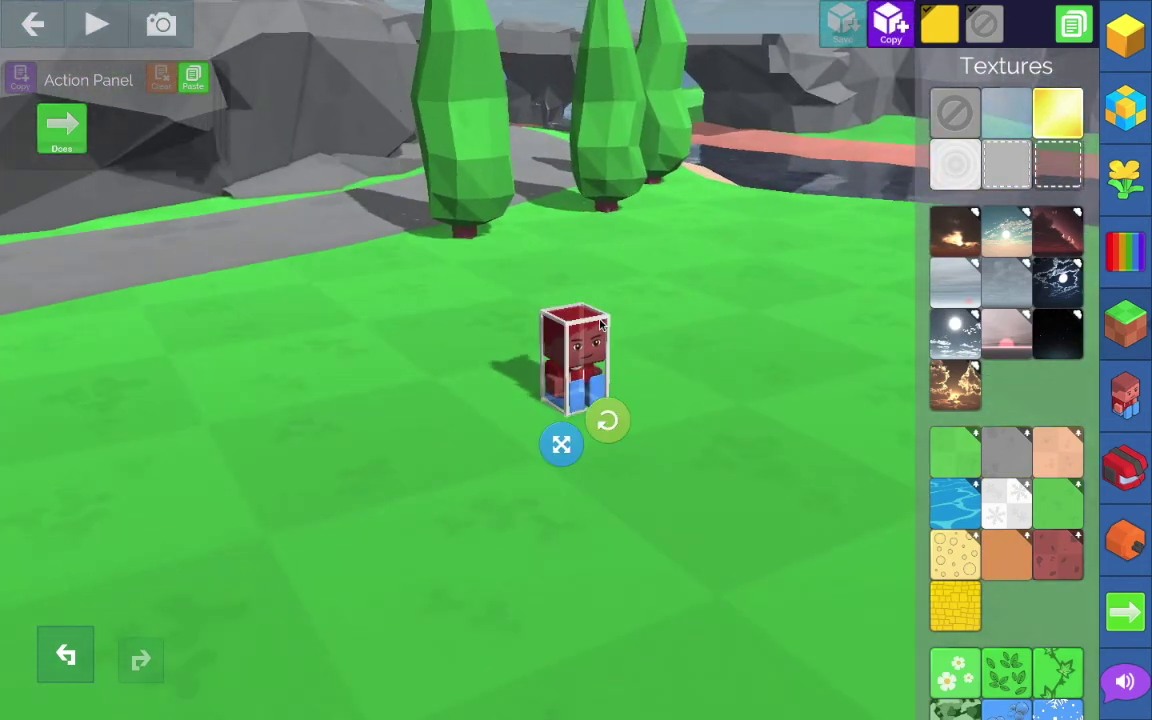
left_click(643, 322)
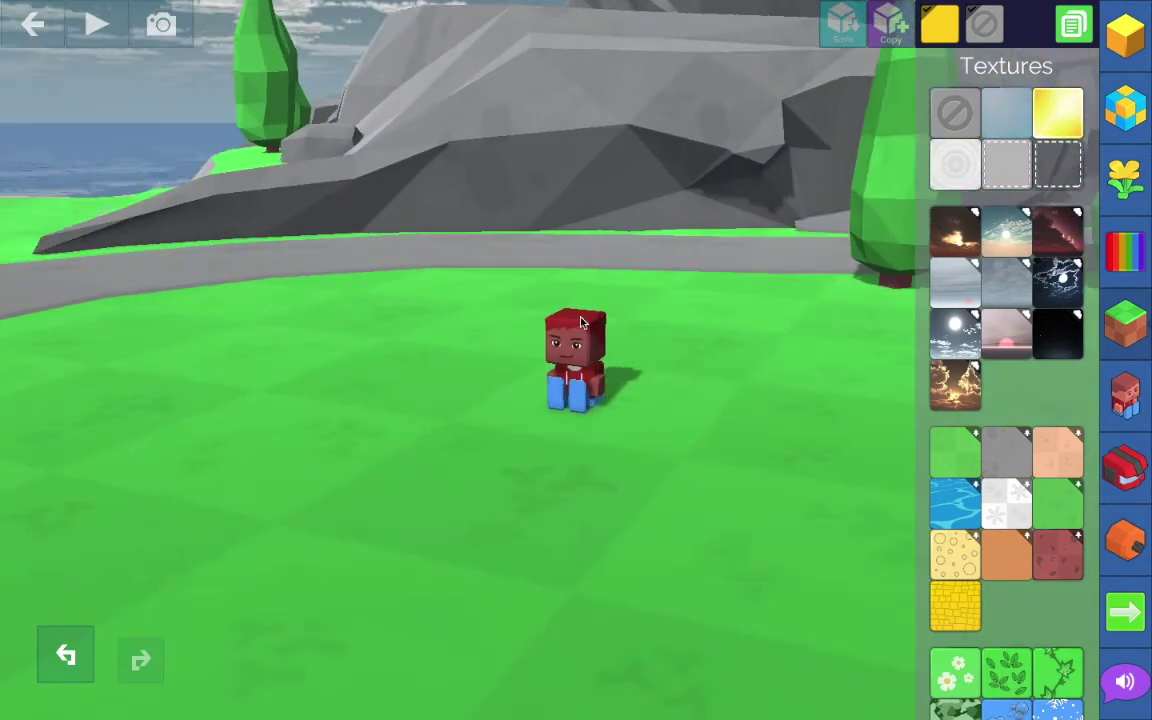
left_click_drag(580, 322, 687, 337)
left_click(575, 355)
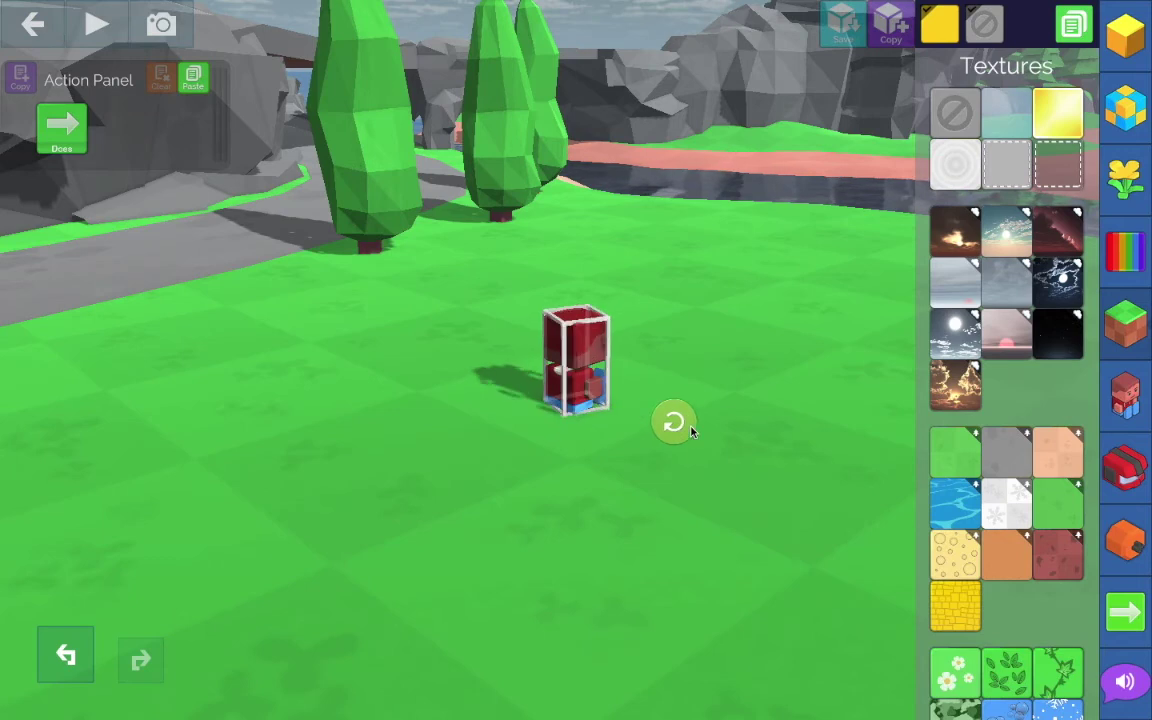
left_click_drag(732, 413, 830, 424)
left_click(624, 420)
left_click(1125, 397)
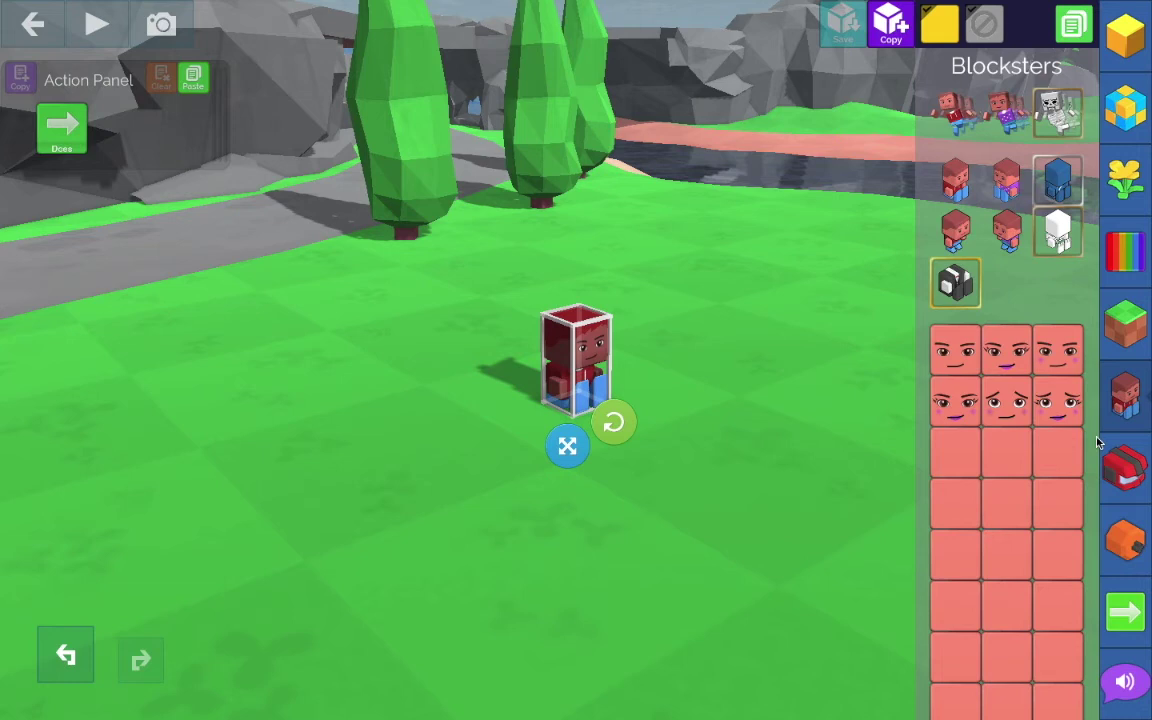
left_click(1125, 612)
left_click_drag(712, 507, 728, 483)
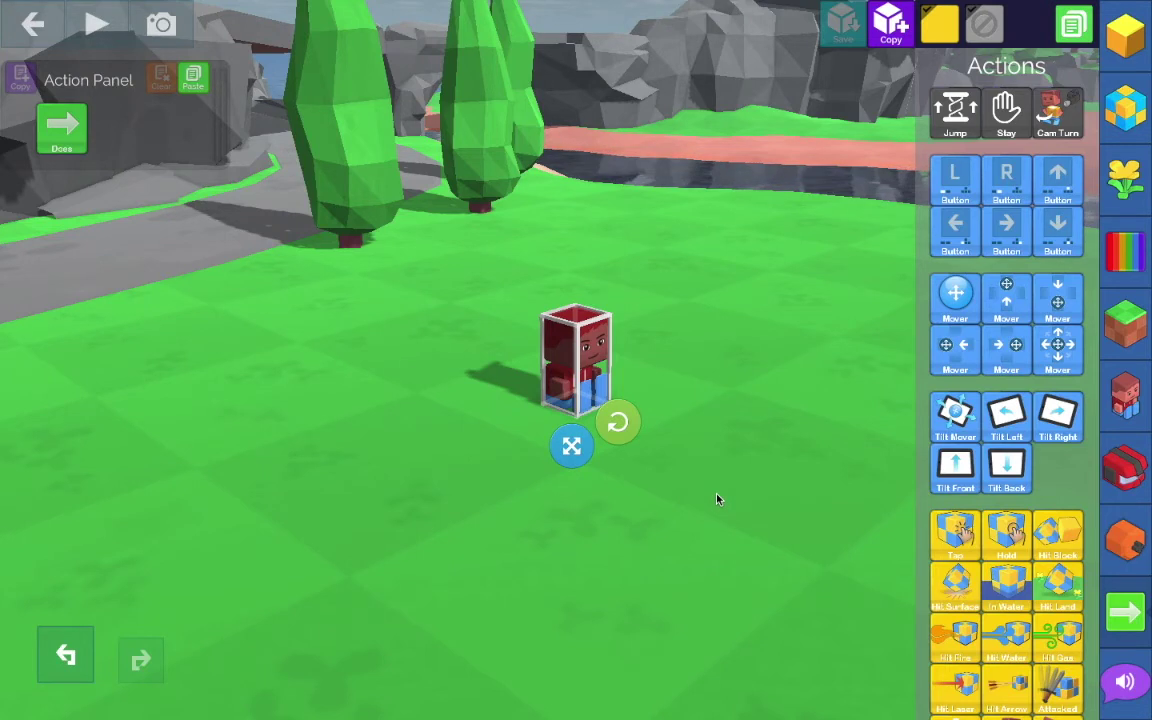
left_click(717, 498)
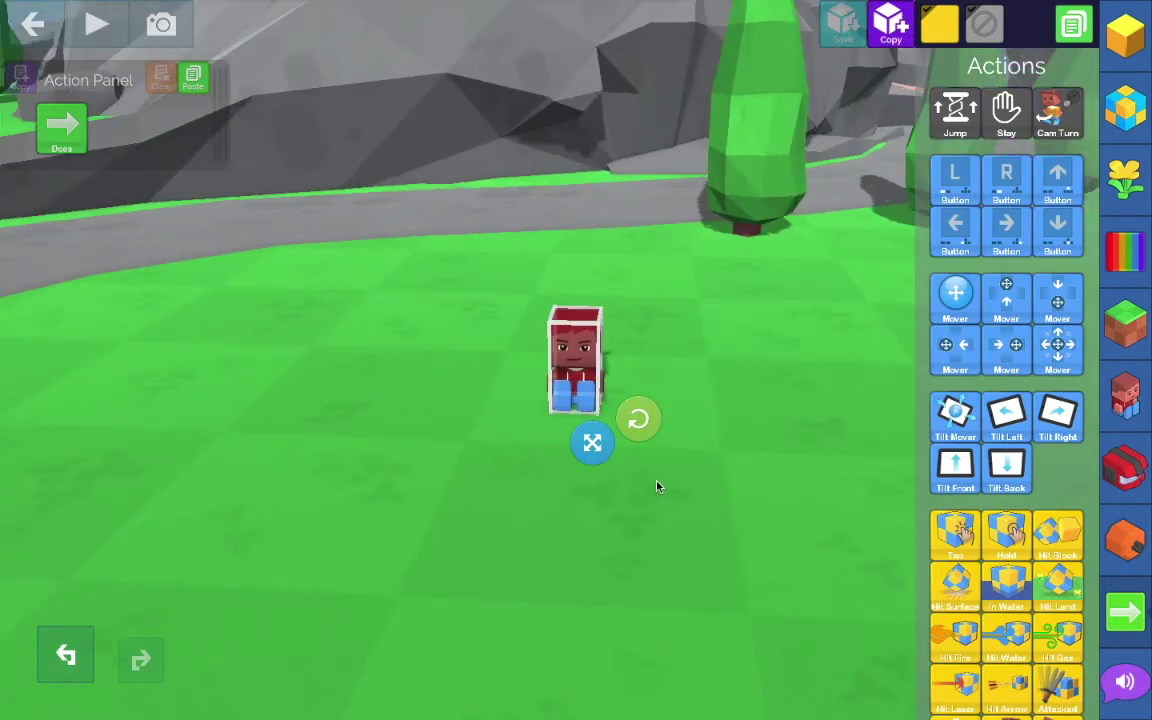
left_click_drag(599, 472, 599, 471)
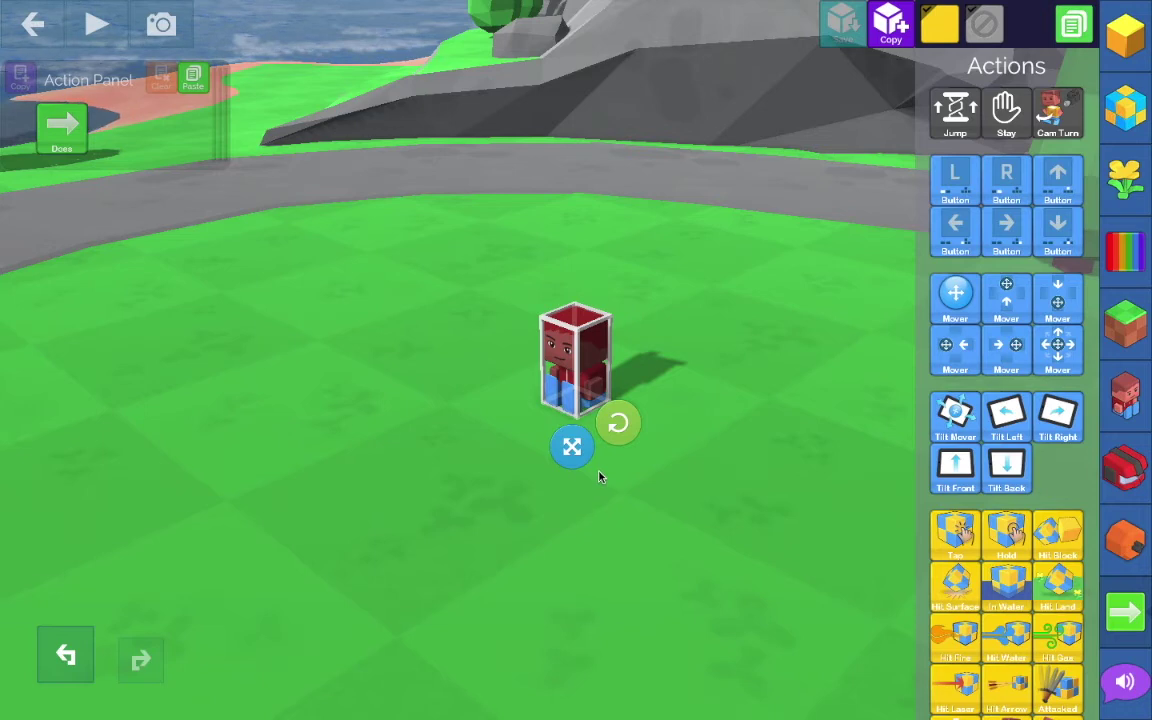
Copy the Blockster and scatter many duplicates across the grass around it, with some stacked on top of others.
left_click(617, 524)
left_click(730, 505)
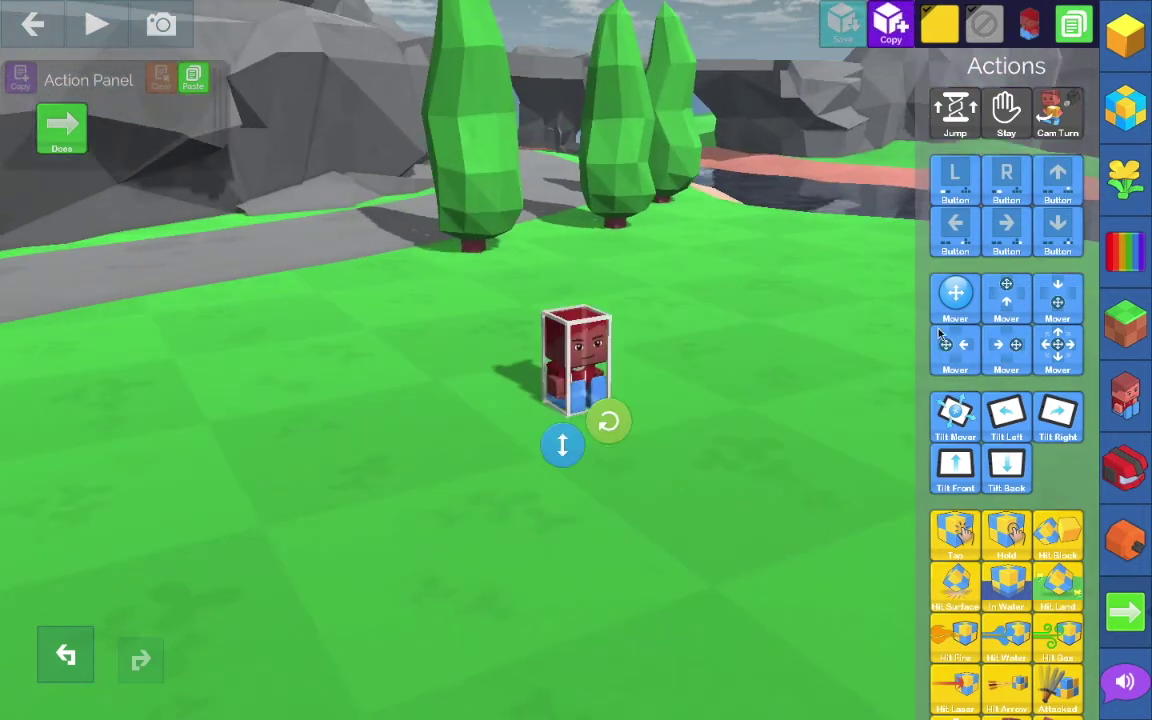
left_click(742, 385)
left_click(468, 447)
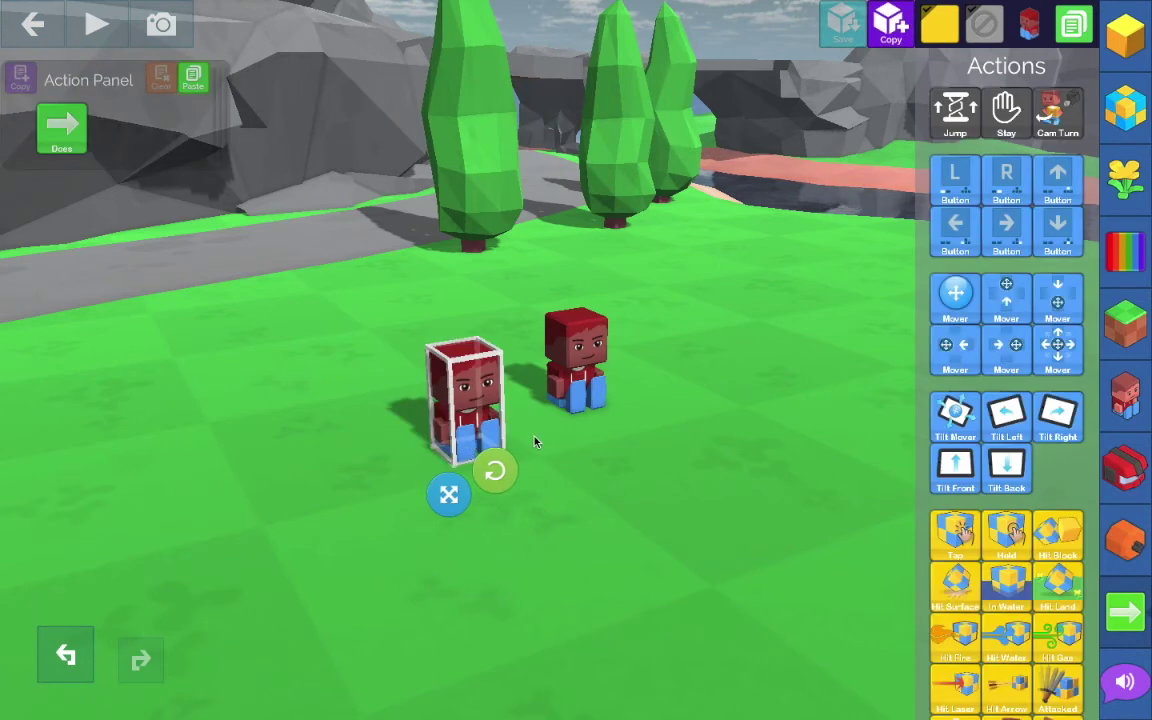
left_click(630, 438)
left_click(757, 342)
left_click(667, 270)
left_click(411, 261)
left_click(337, 202)
left_click(268, 360)
left_click(303, 400)
left_click(292, 298)
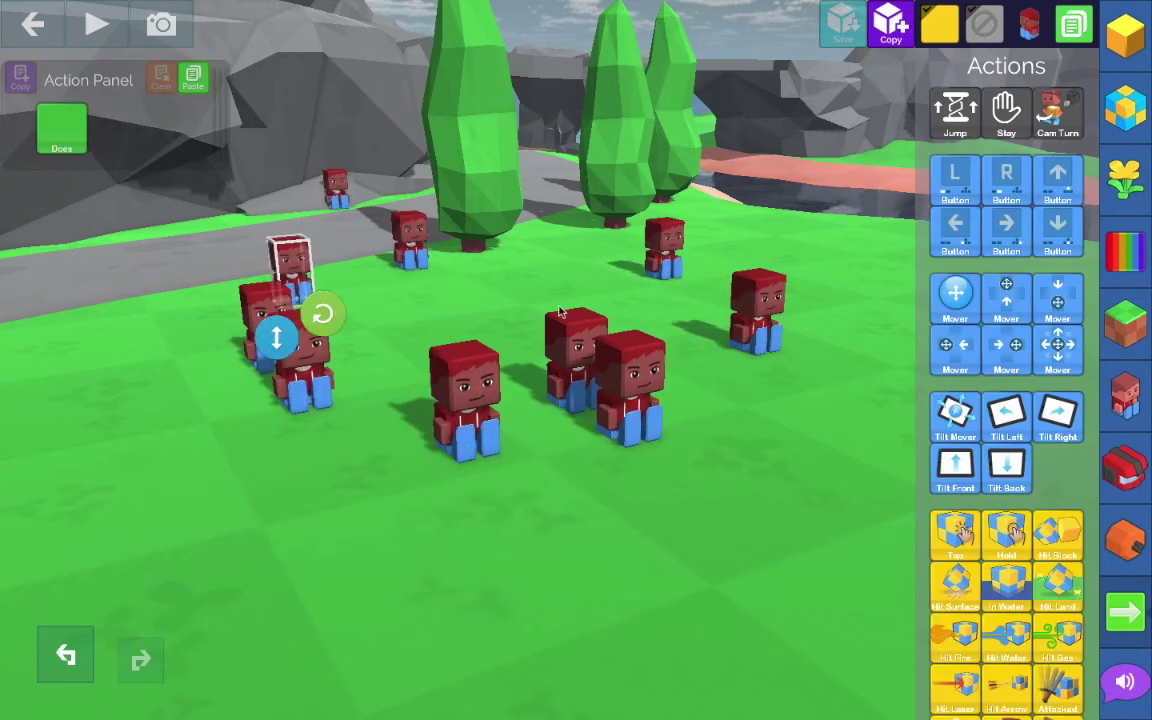
left_click(601, 272)
left_click(460, 492)
left_click(416, 363)
left_click(450, 252)
left_click(597, 299)
left_click(739, 460)
left_click(695, 357)
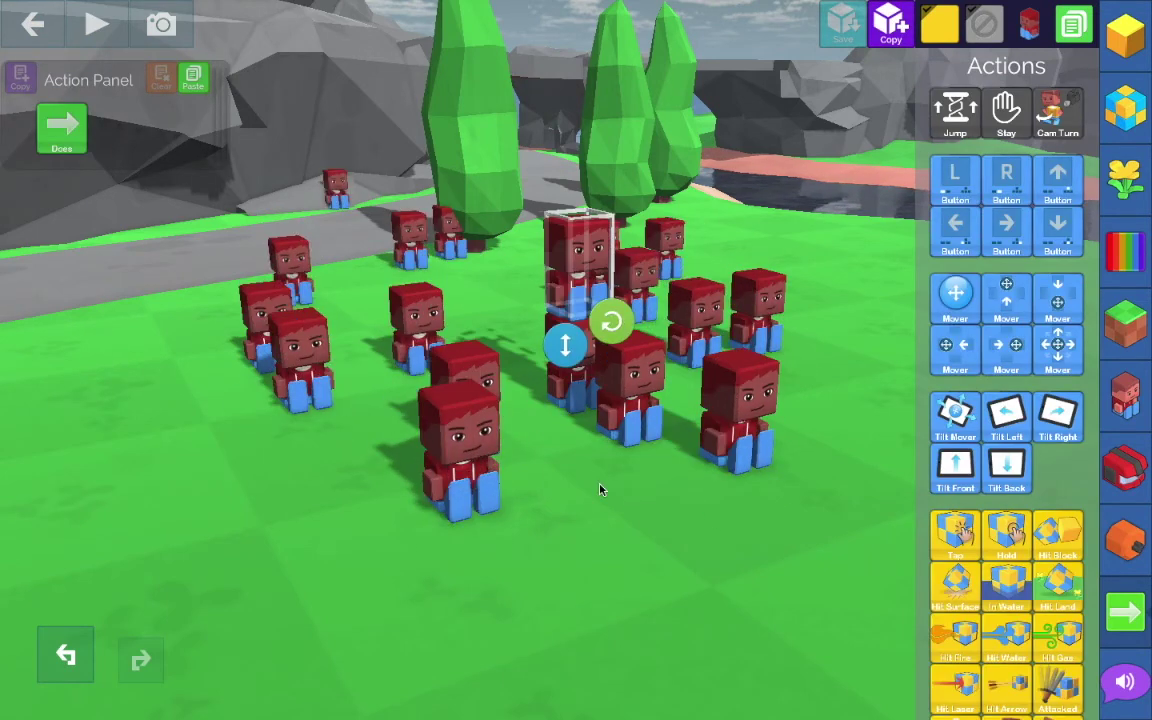
left_click(488, 545)
left_click(512, 336)
left_click(383, 250)
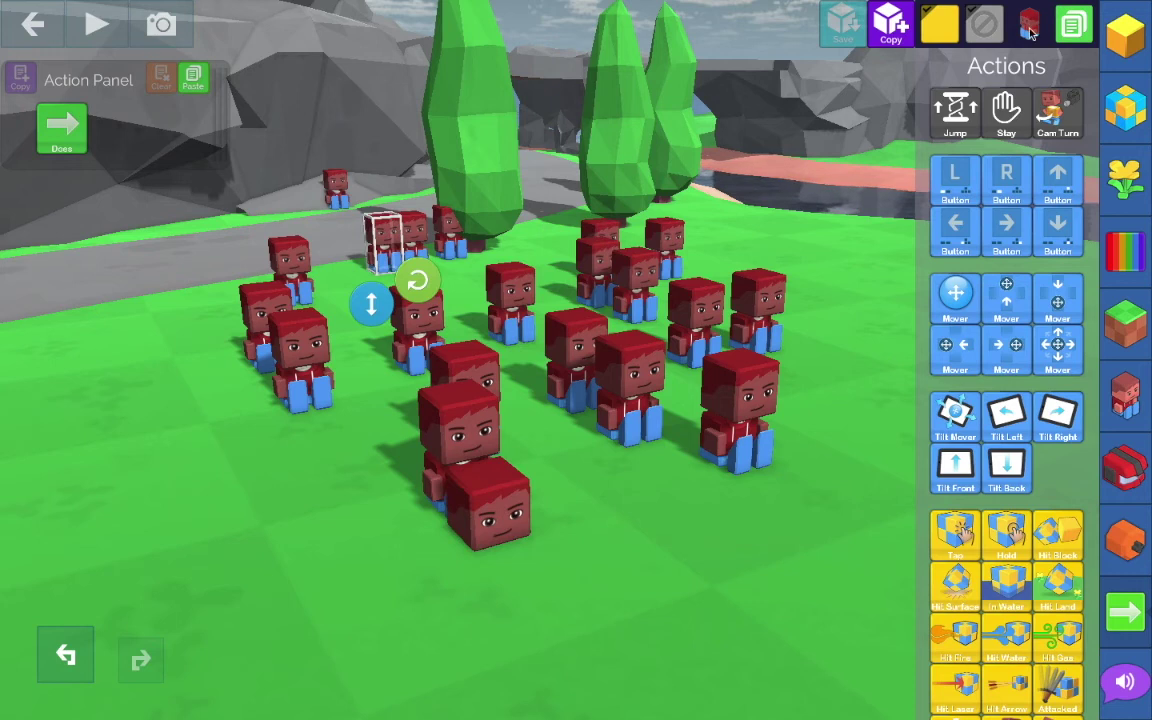
left_click(635, 470)
left_click_drag(1026, 34, 637, 408)
left_click(704, 509)
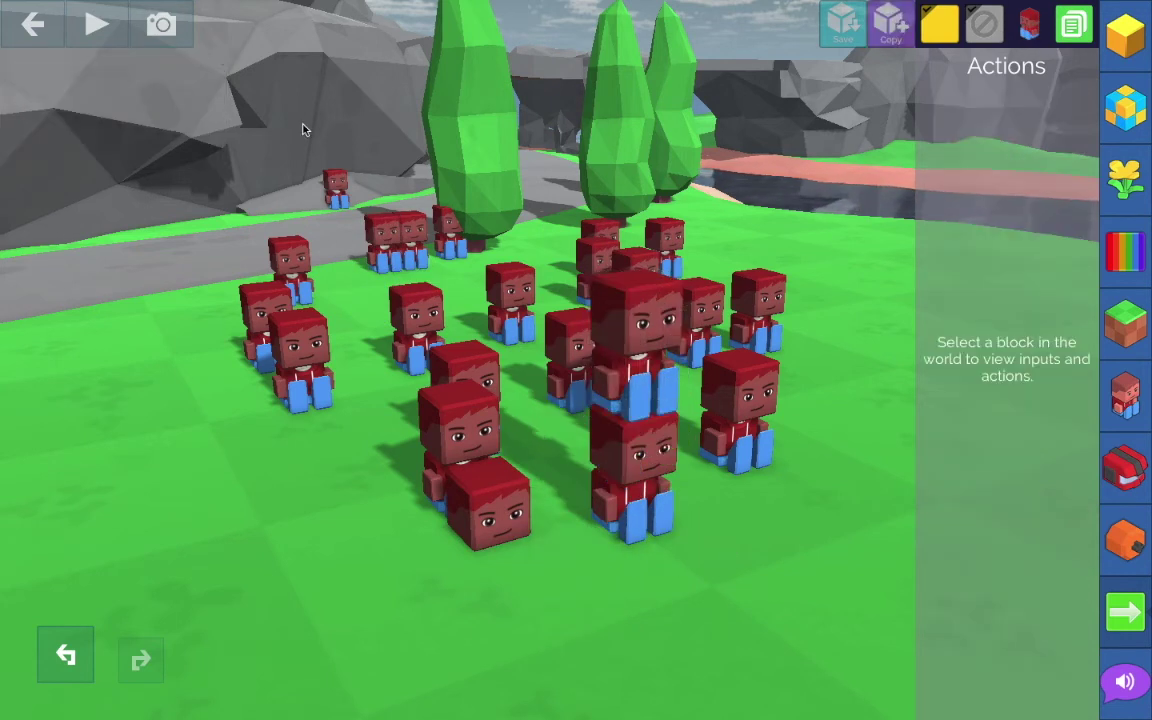
Play the world to watch the crowd of Blocksters, and return to build mode.
key("space")
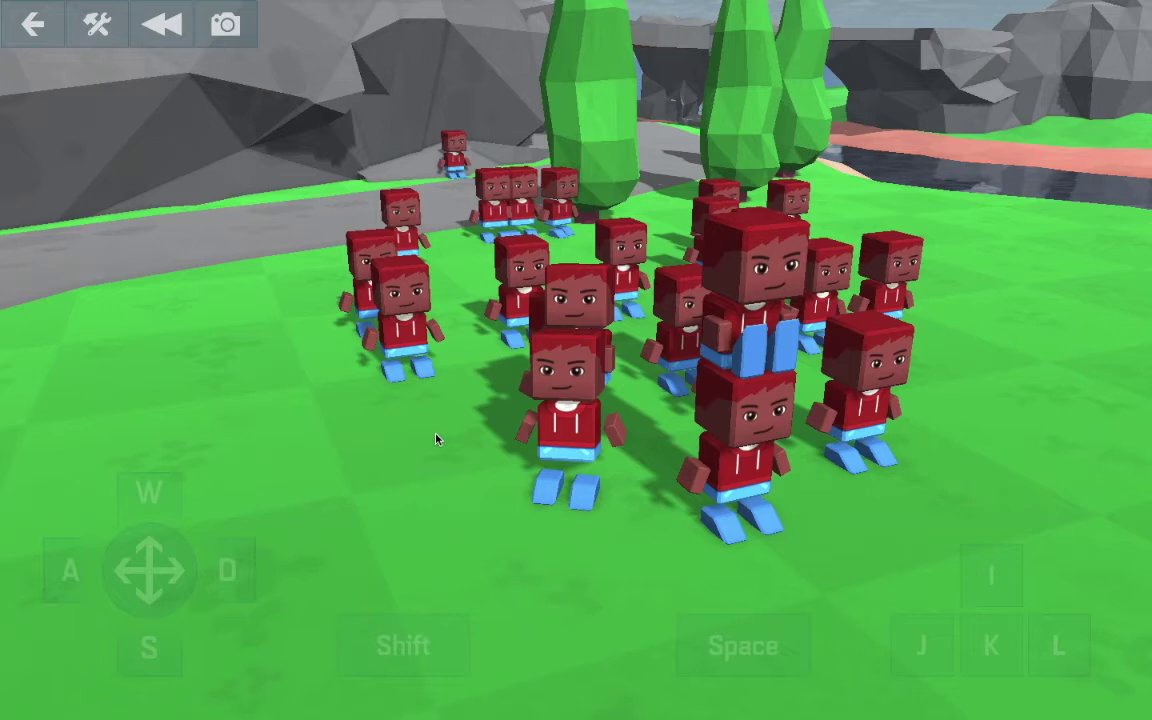
mouse_move(436, 434)
left_mouse_down()
mouse_move(571, 411)
mouse_move(579, 337)
mouse_move(628, 291)
mouse_move(640, 87)
left_mouse_up()
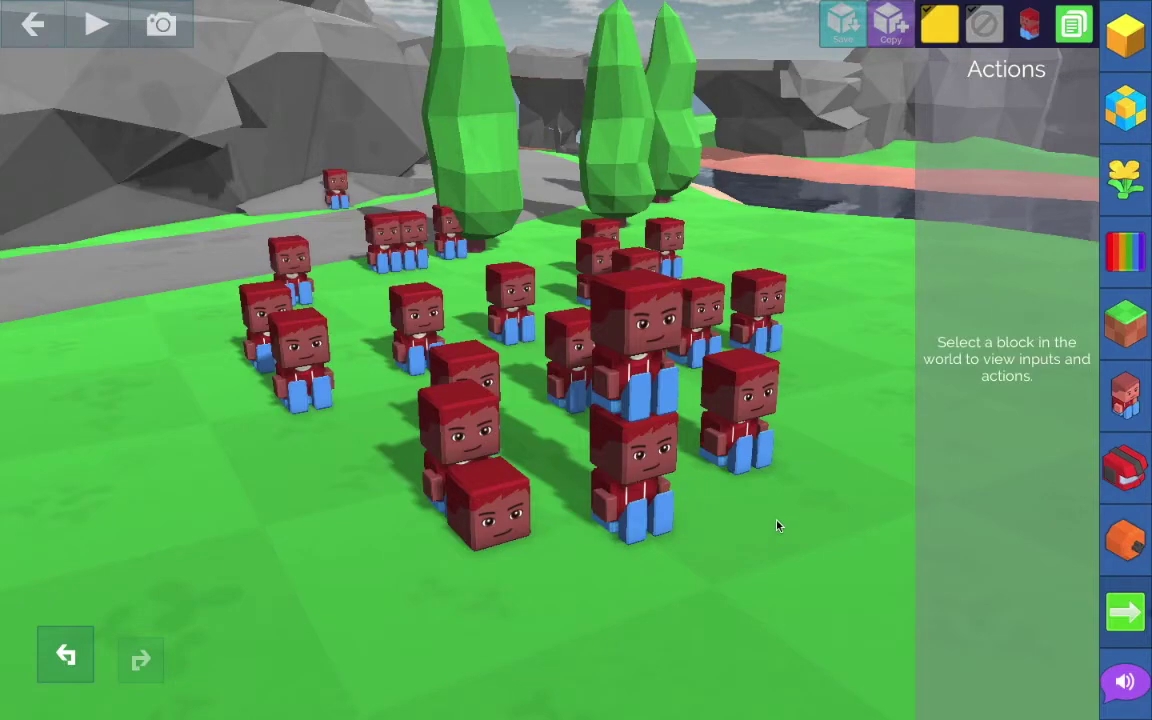
Undo the placement of all the duplicate Blocksters, keeping only the original one.
left_click(57, 656)
left_click(57, 656)
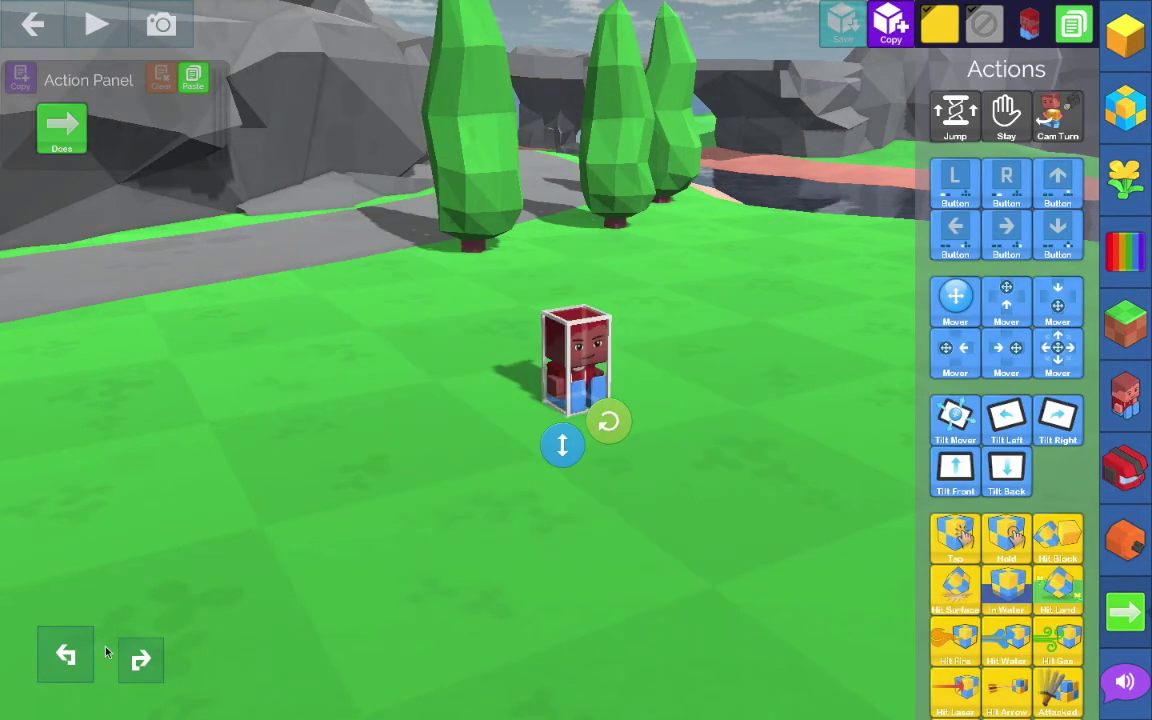
Demonstrate orbiting, zooming and moving the camera around the remaining Blockster.
left_click_drag(326, 575, 358, 609)
left_click(577, 440)
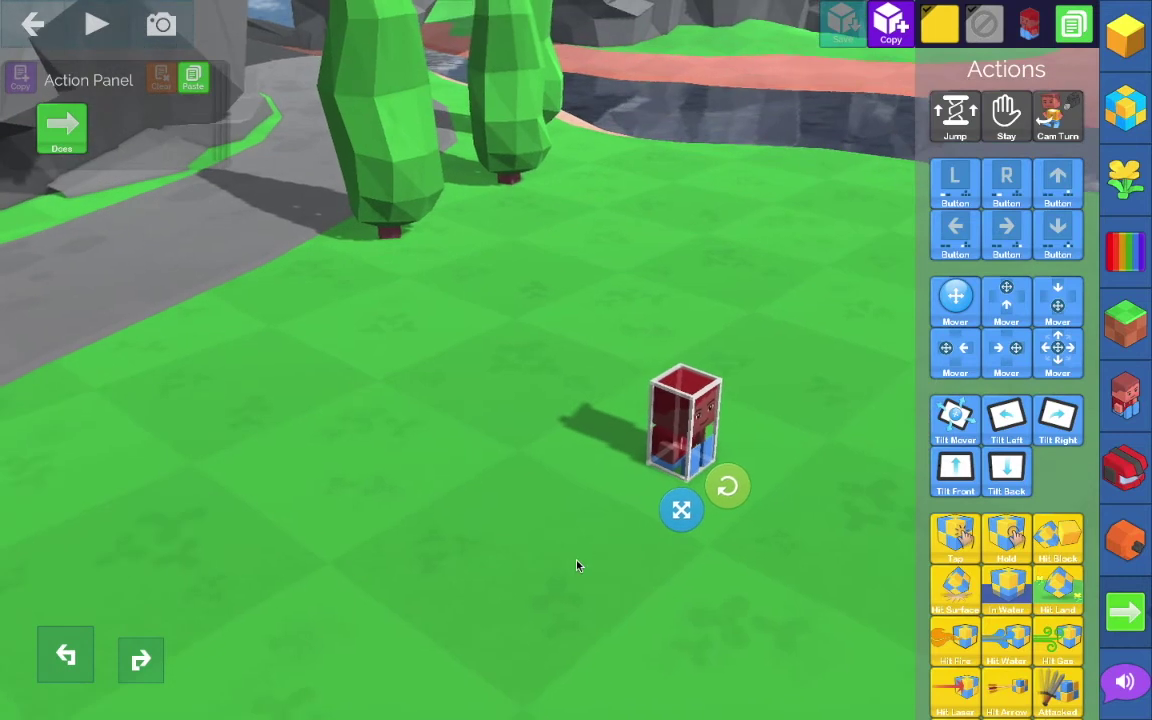
left_click_drag(614, 543, 614, 500)
scroll(688, 580, "up", 5)
scroll(687, 567, "down", 5)
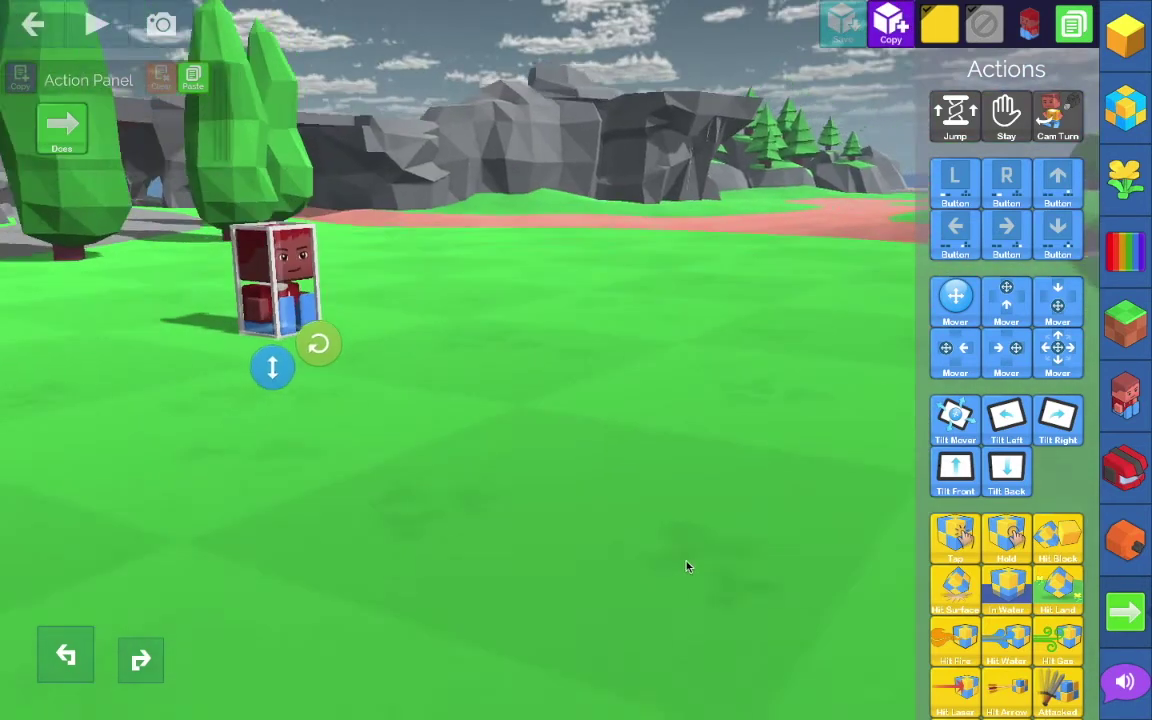
left_click_drag(635, 327, 603, 361)
key("d")
key("a")
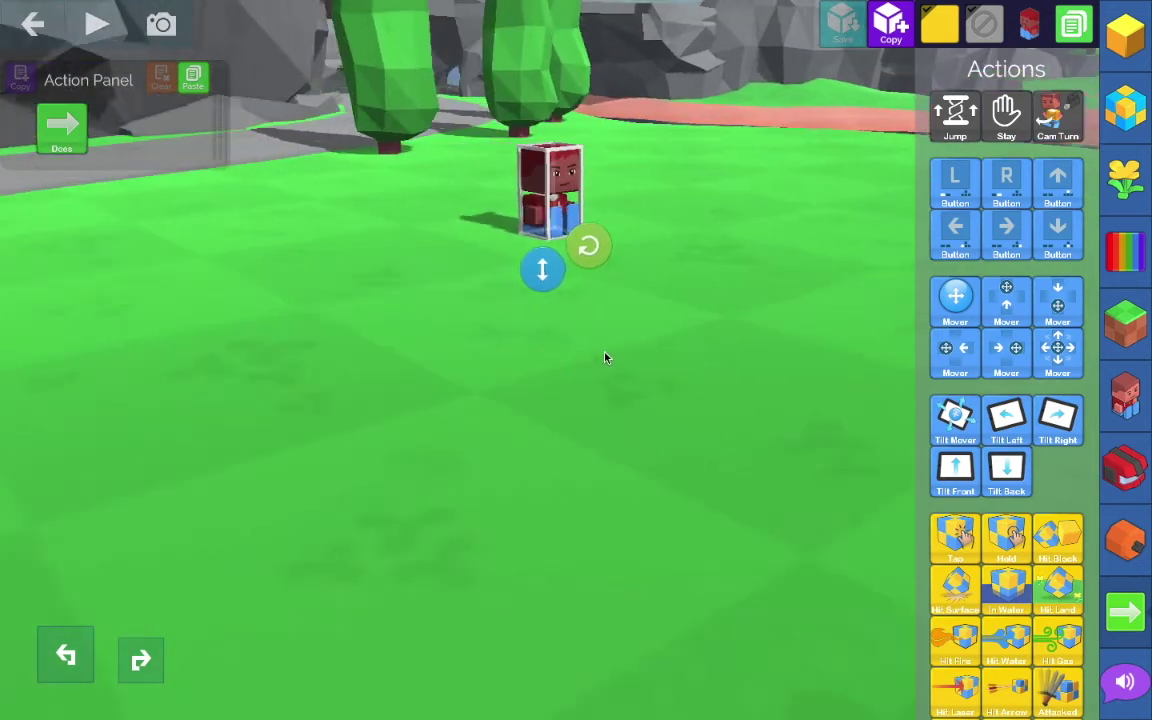
left_click(610, 356)
left_click_drag(691, 378, 579, 392)
left_click(655, 463)
left_click(575, 360)
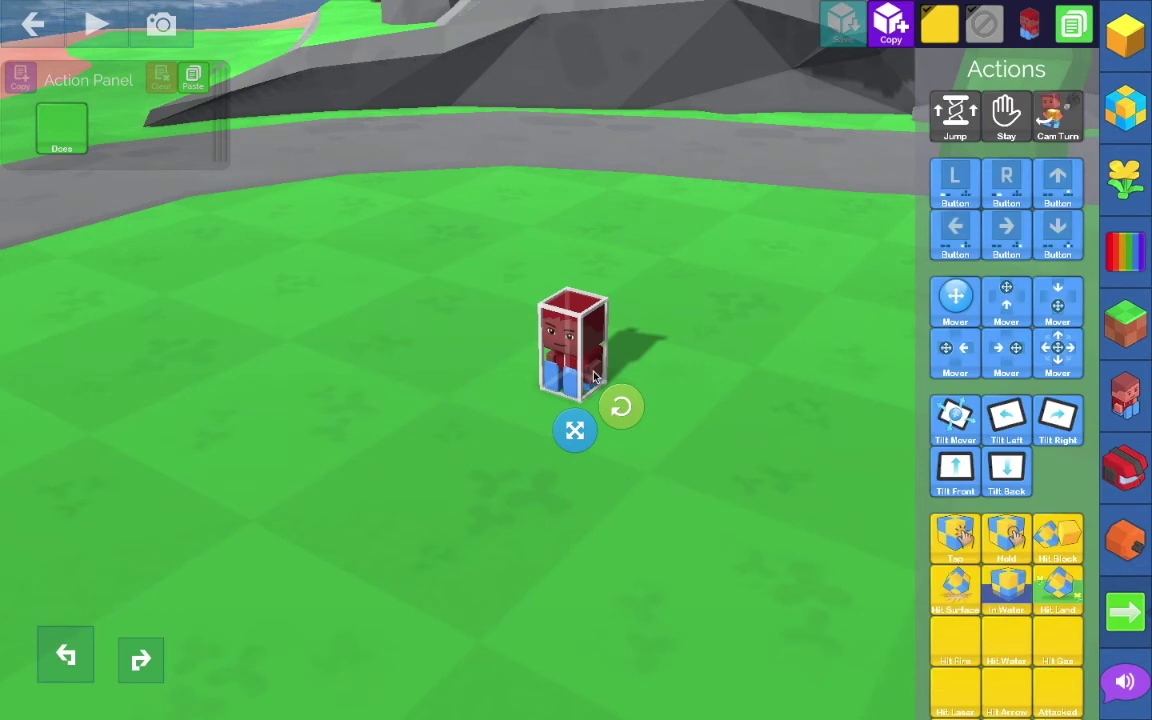
key("a")
key("d")
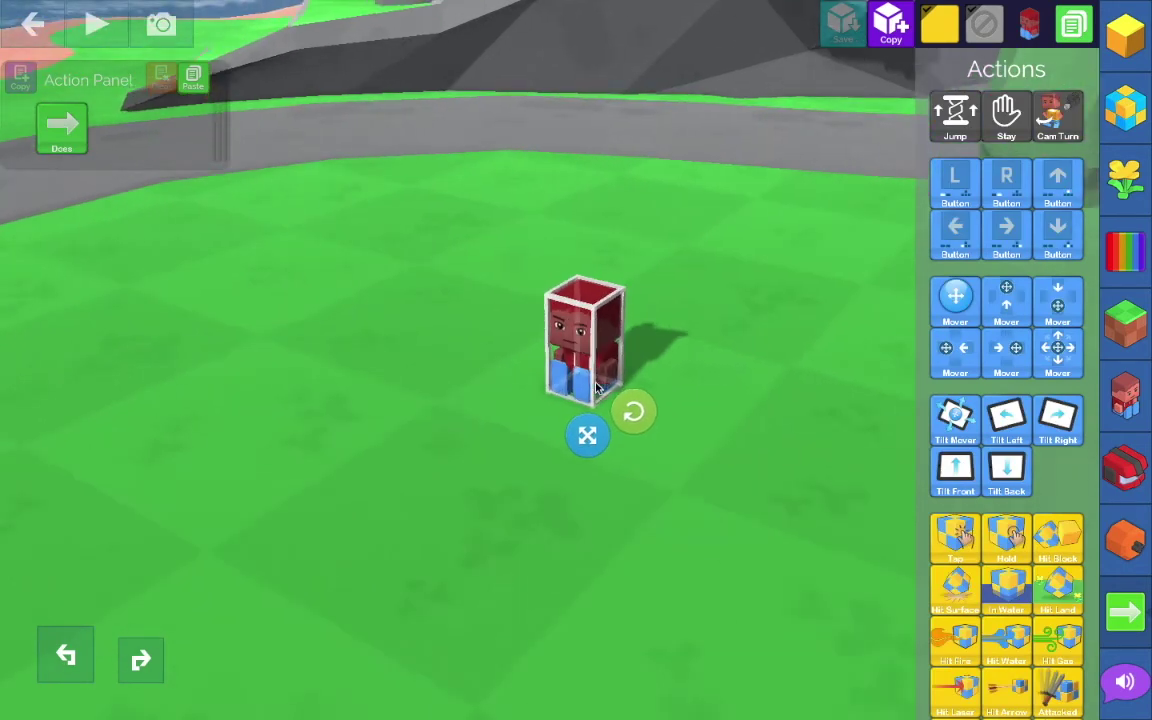
Delete the remaining Blockster from the world.
left_click_drag(600, 388, 940, 430)
left_click_drag(465, 468, 501, 414)
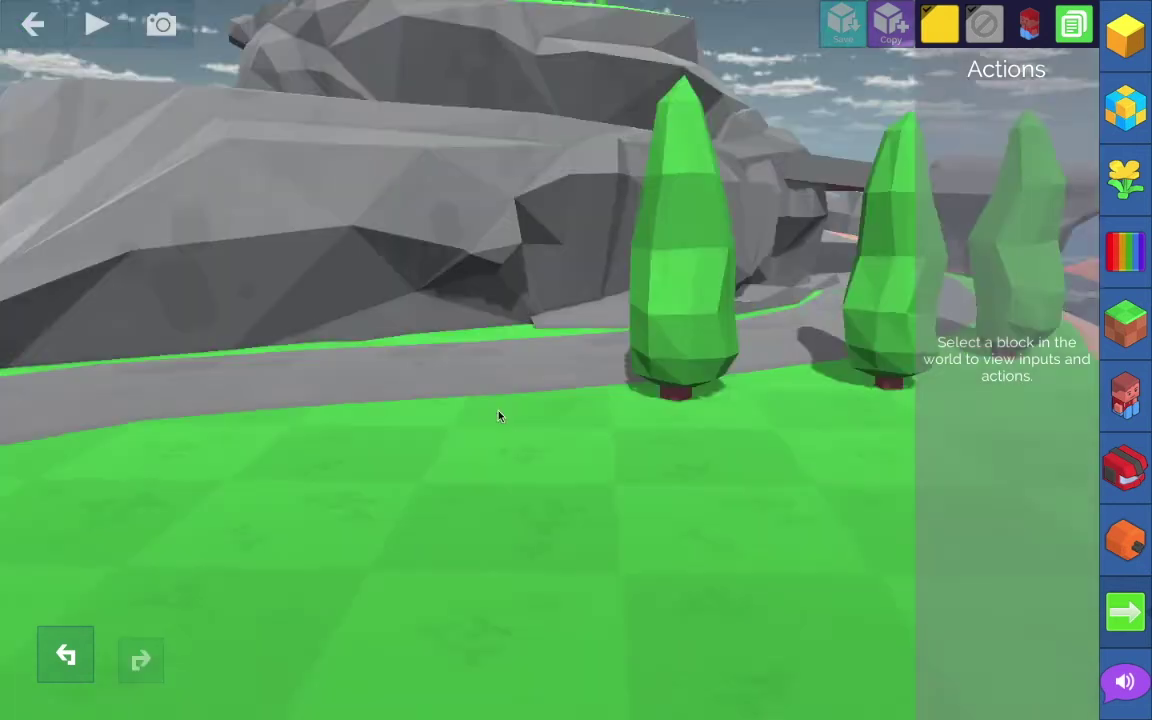
key("s")
Look through the Blocksters and Blocks libraries.
left_click(1110, 396)
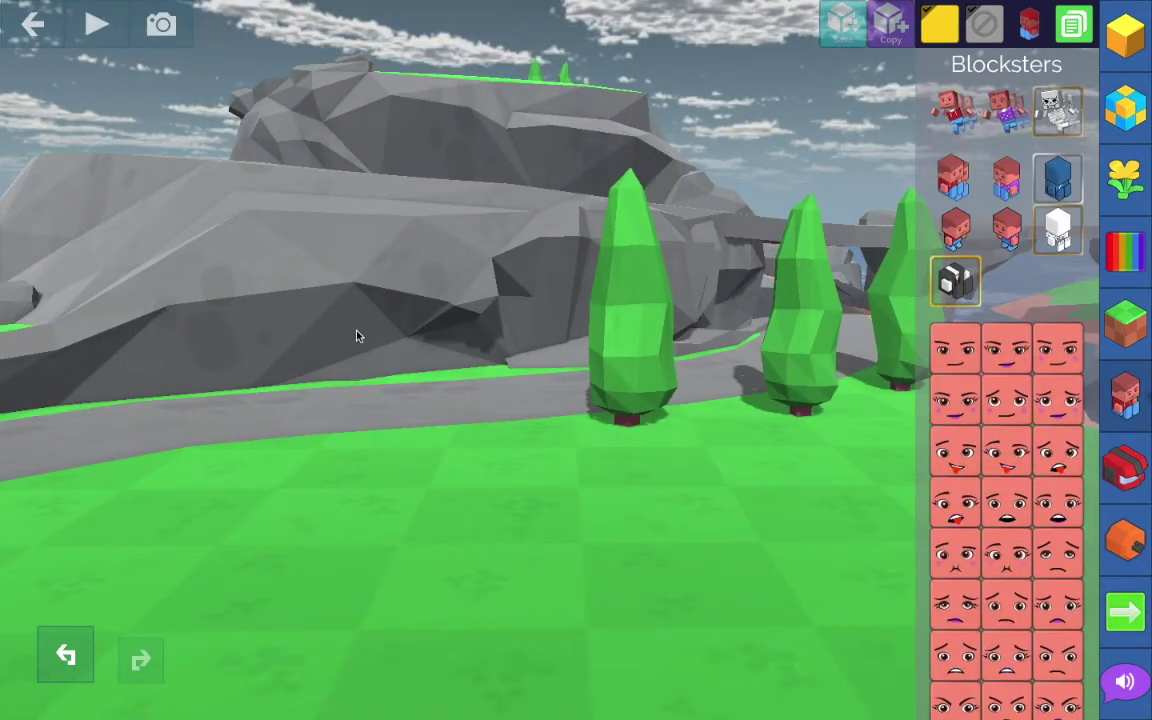
left_click_drag(957, 222, 1000, 240)
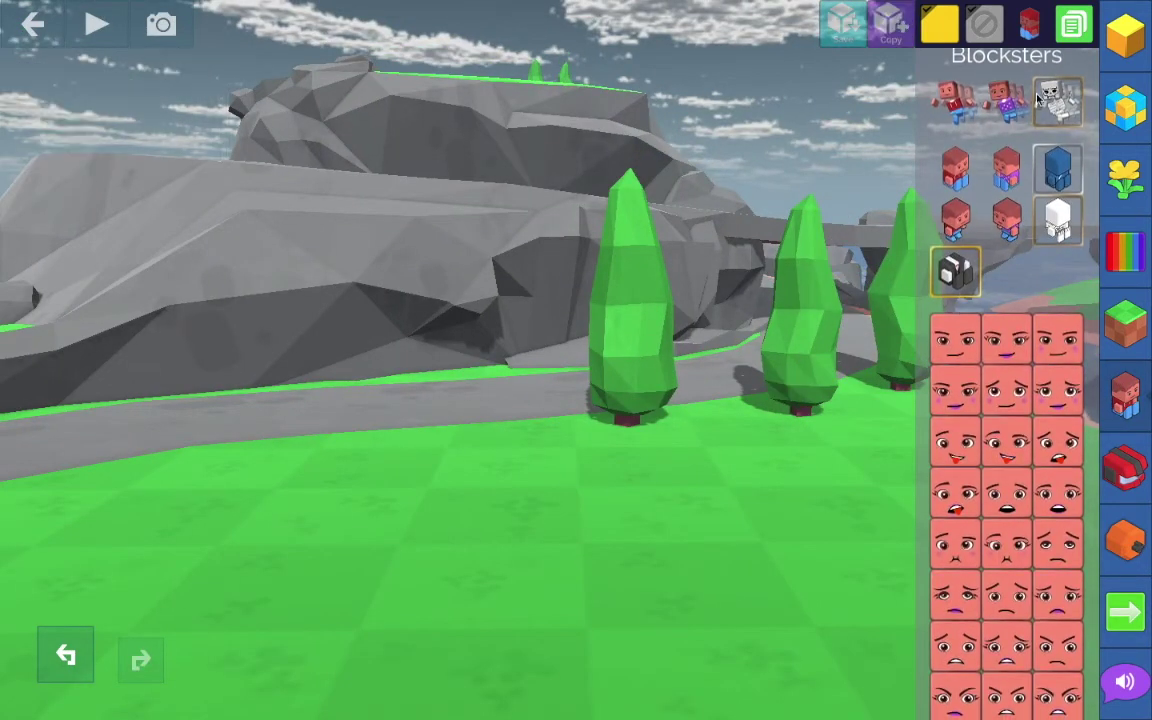
left_click(1143, 35)
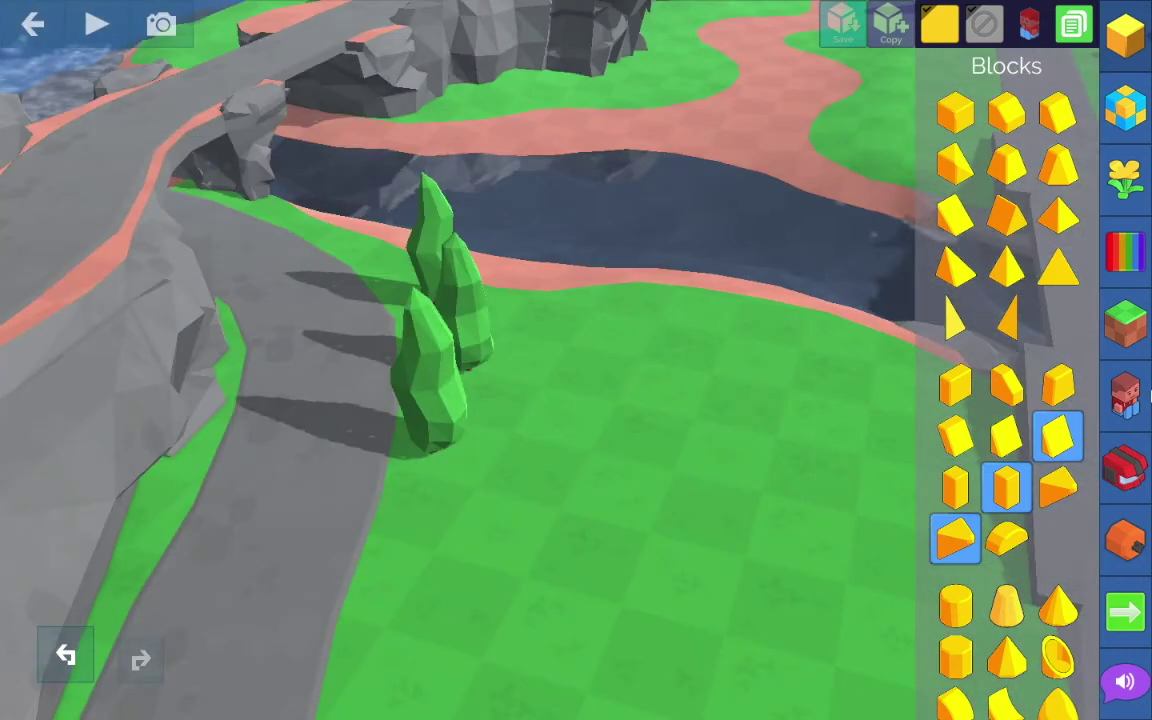
left_click(1130, 397)
left_click(1130, 52)
left_click(1126, 397)
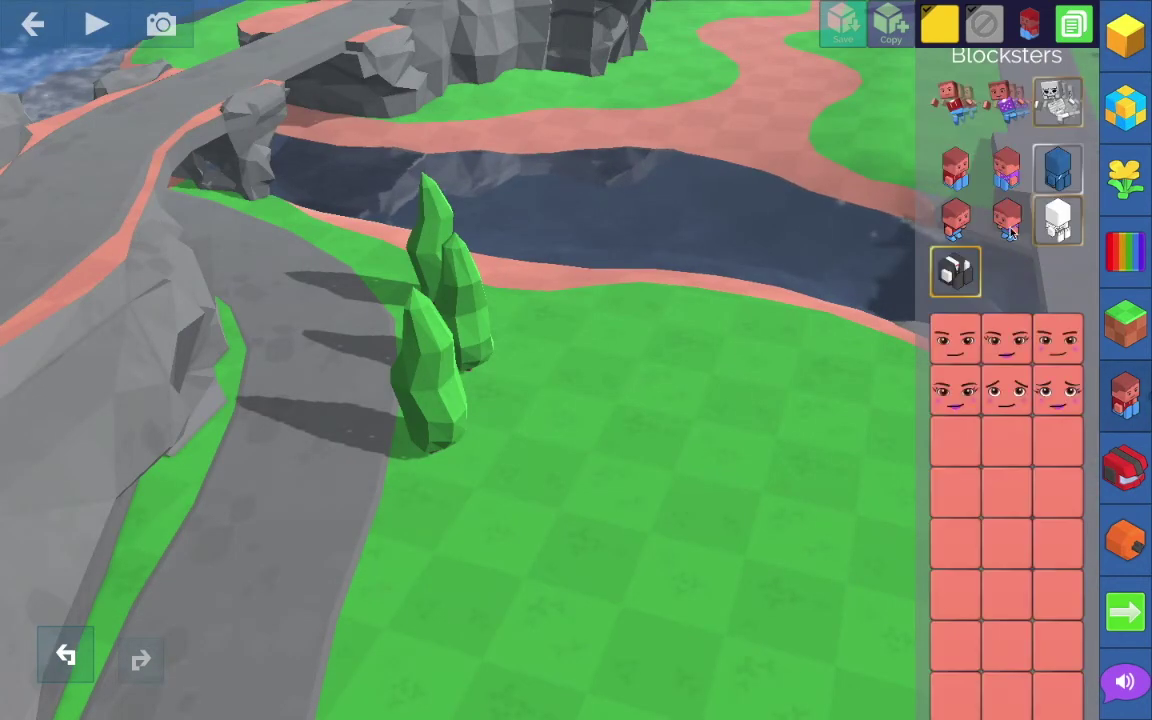
Place another Blockster on the grass, view it from several sides and delete it.
left_click_drag(1012, 232, 660, 545)
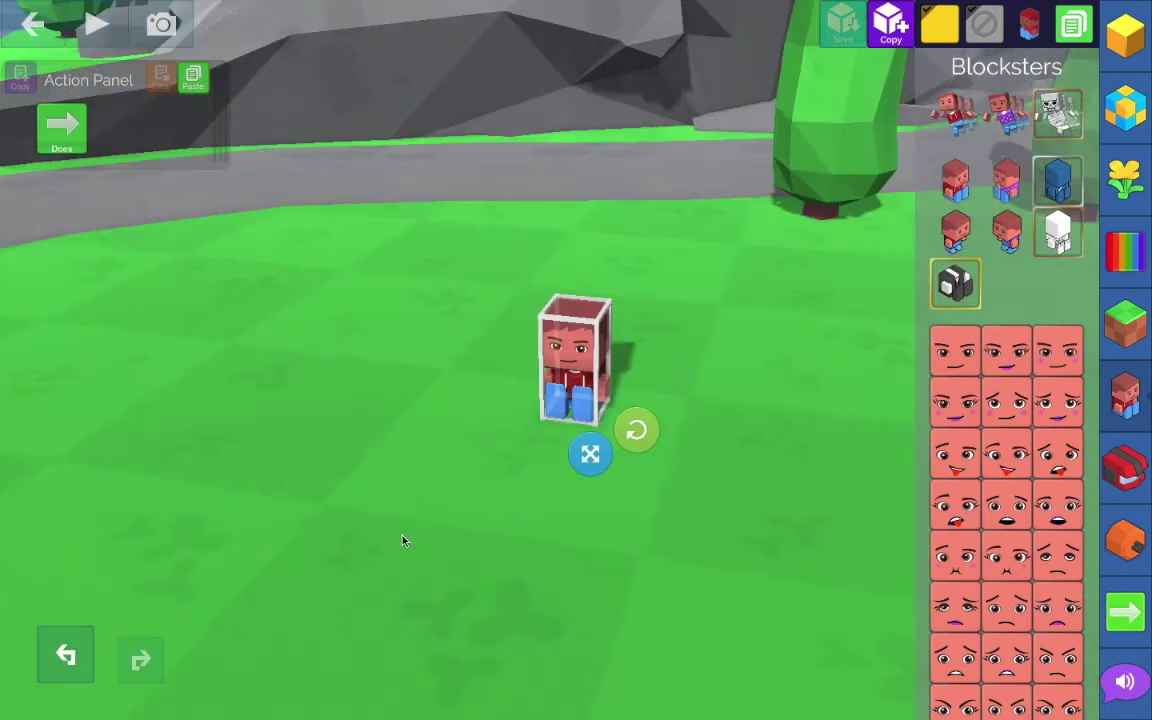
left_click_drag(402, 540, 576, 669)
scroll(546, 465, "down", 10)
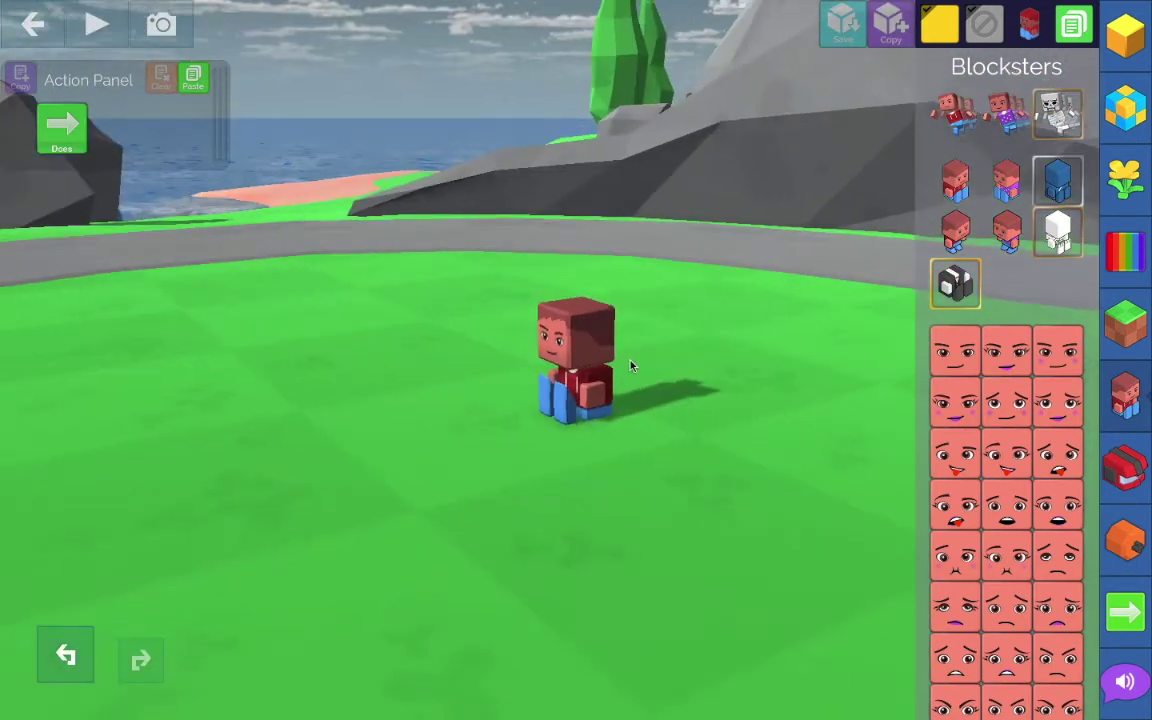
left_click_drag(630, 366, 684, 360)
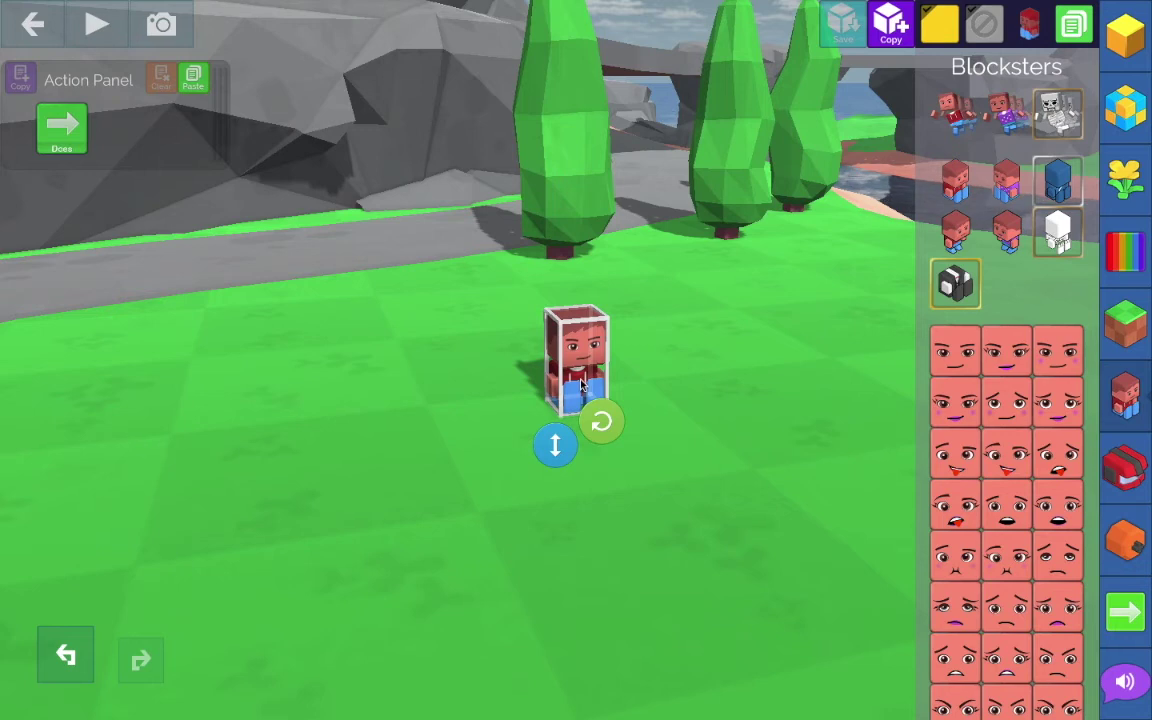
left_click_drag(580, 382, 1010, 420)
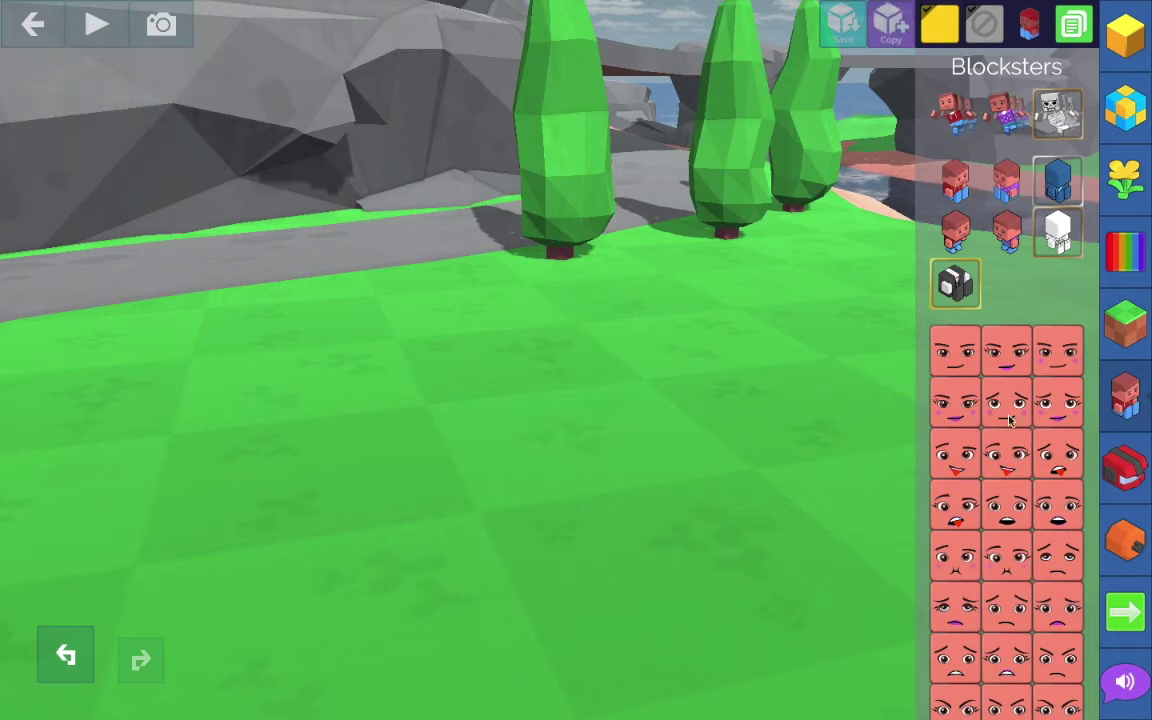
Choose orange as the active paint colour and show the available textures.
left_click(1121, 255)
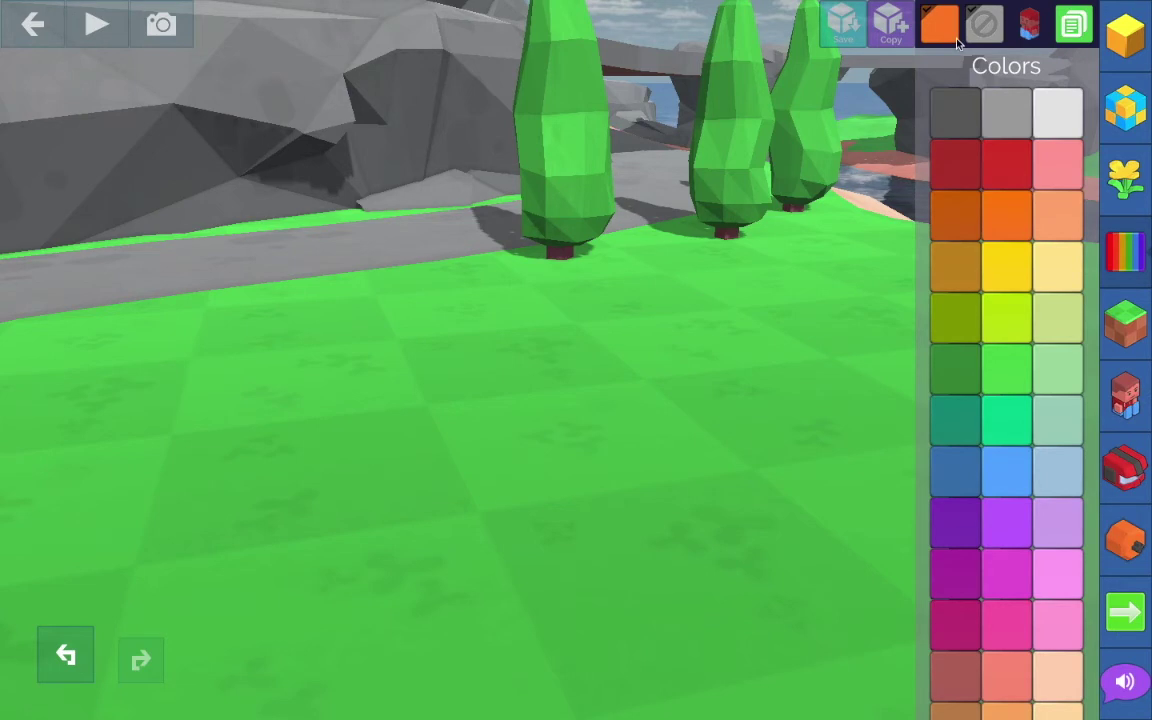
left_click(1115, 308)
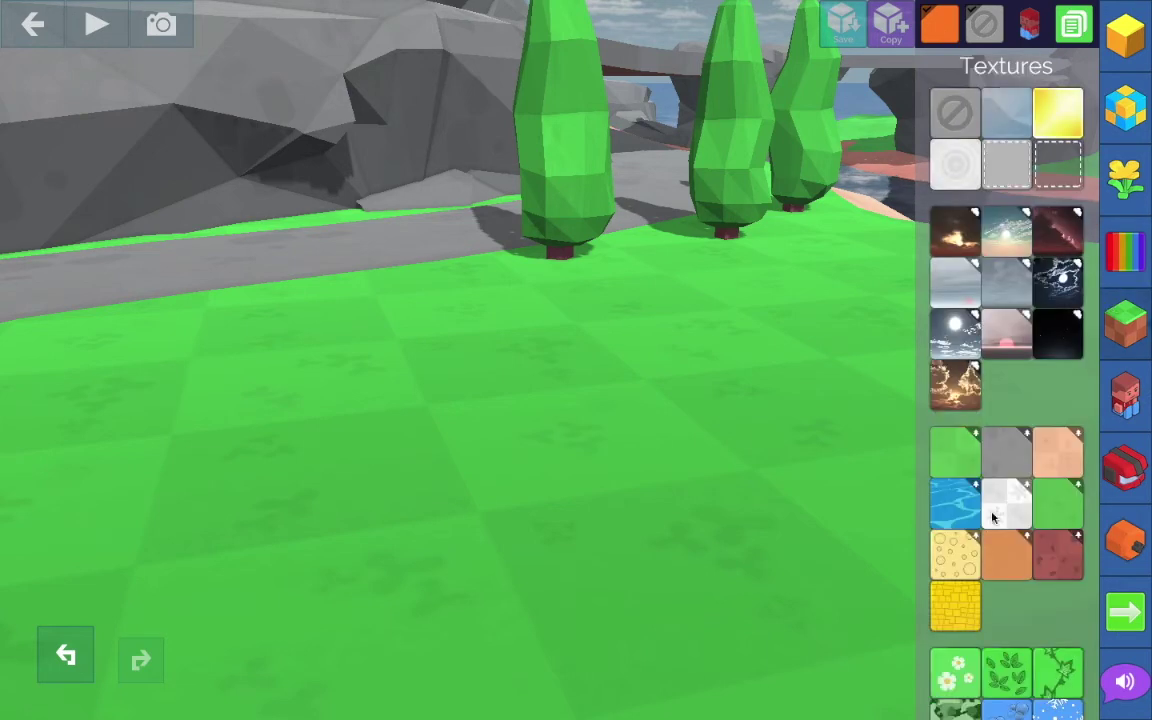
Select the cratered texture and paint the grass and trees with it in orange.
left_click(963, 548)
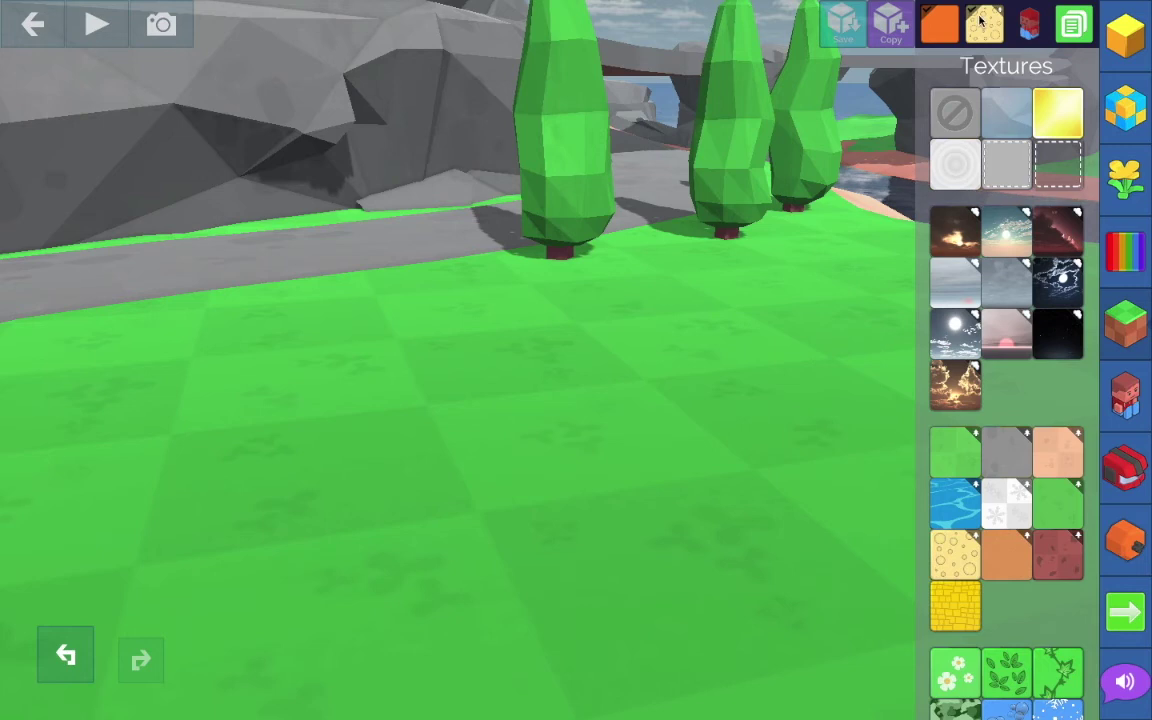
scroll(618, 284, "down", 5)
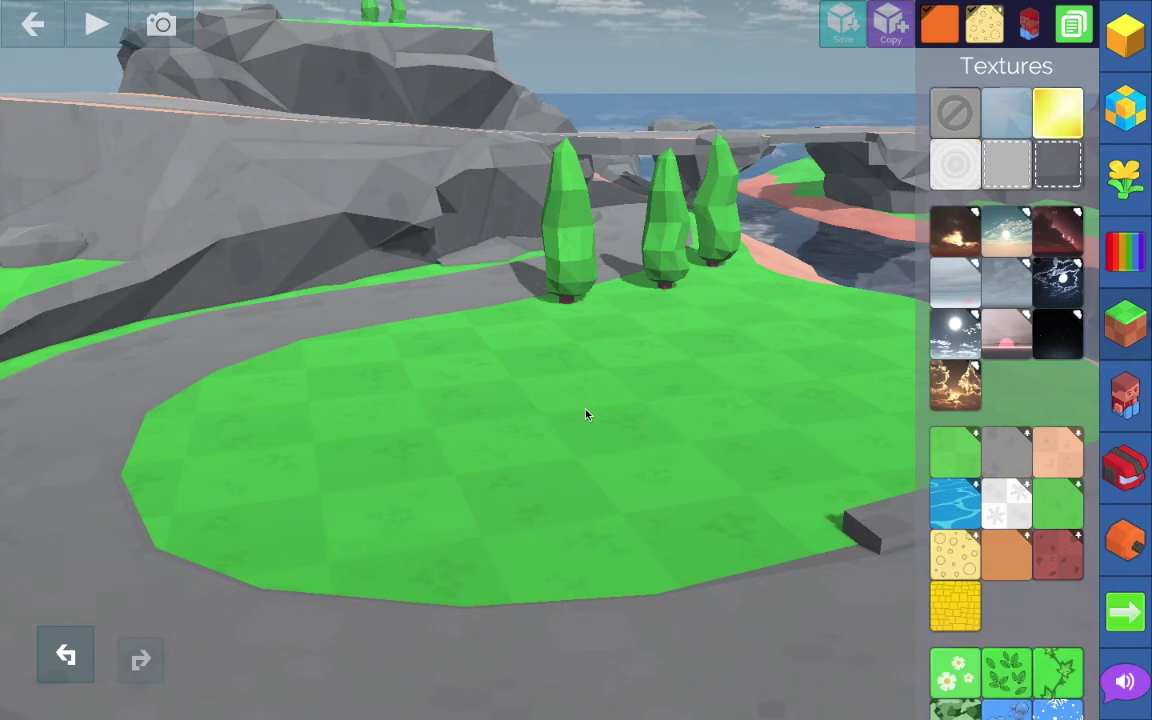
left_click(586, 414)
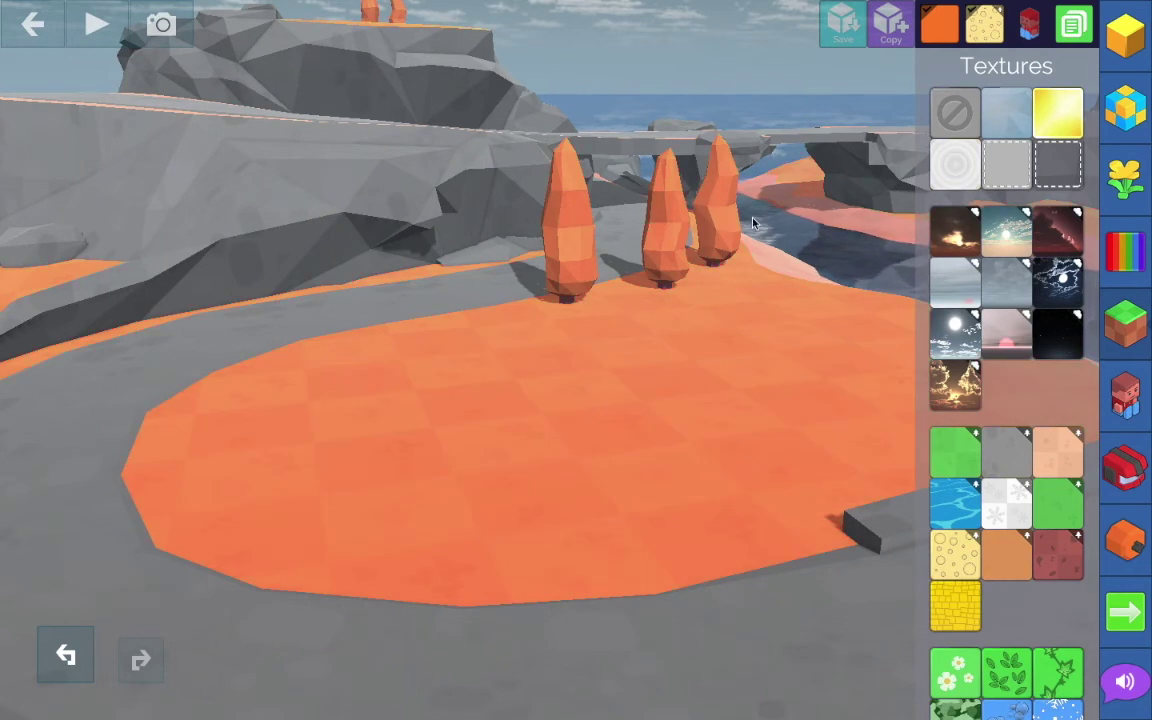
scroll(697, 226, "down", 5)
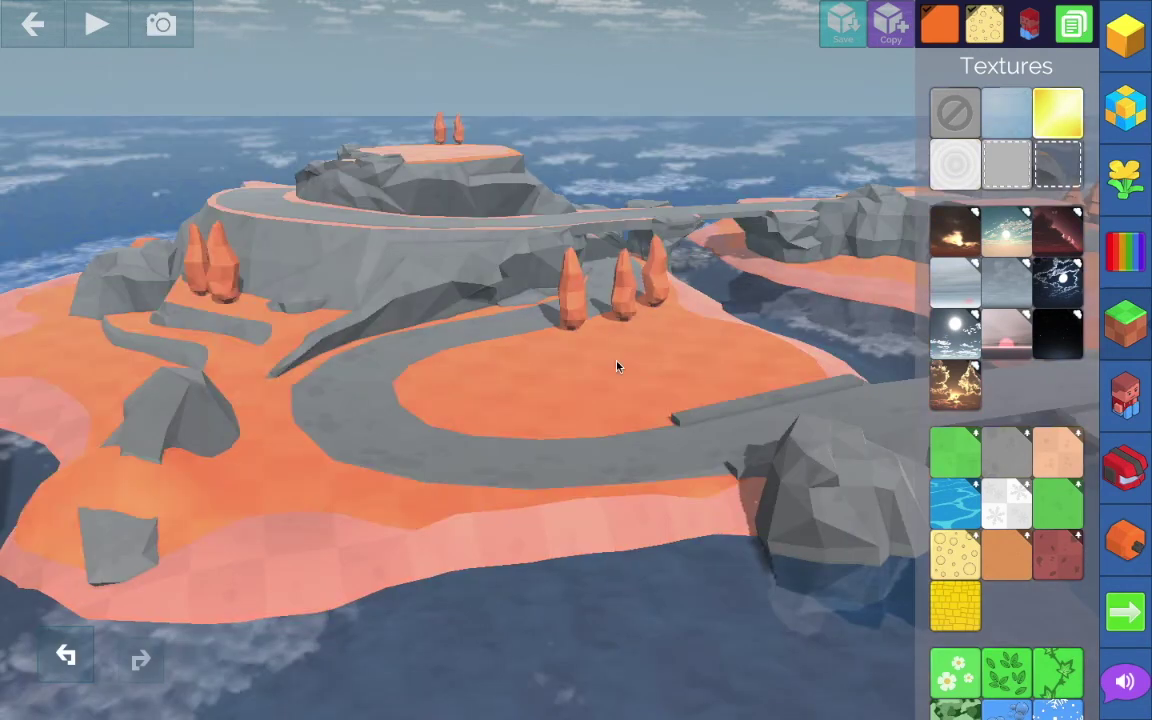
left_click(617, 366)
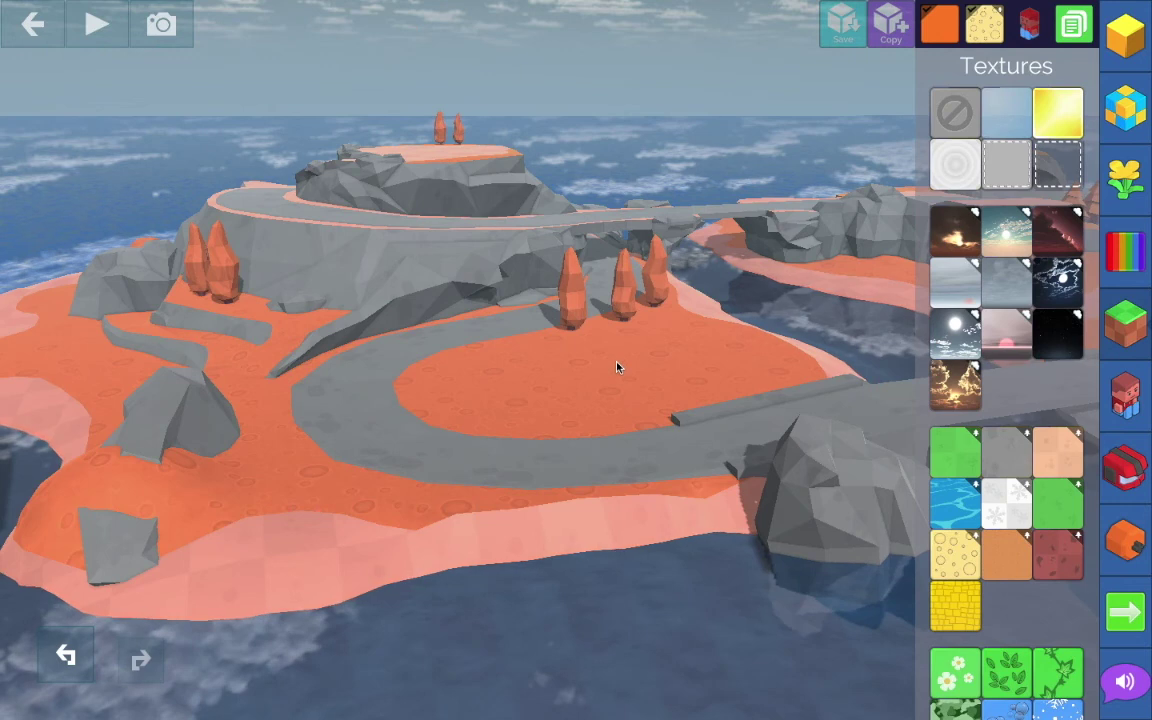
scroll(630, 312, "down", 5)
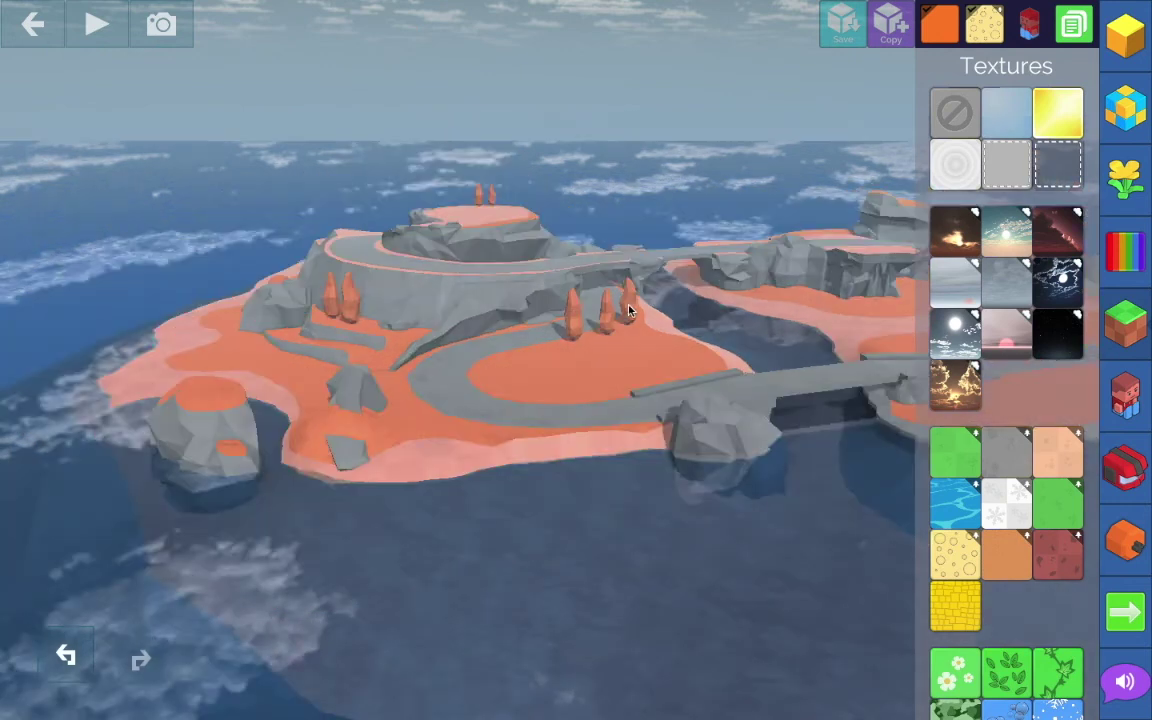
Apply the orange colour and cratered texture to the sea, sand, rocks, bridge and sky.
left_click(655, 393)
left_click(612, 518)
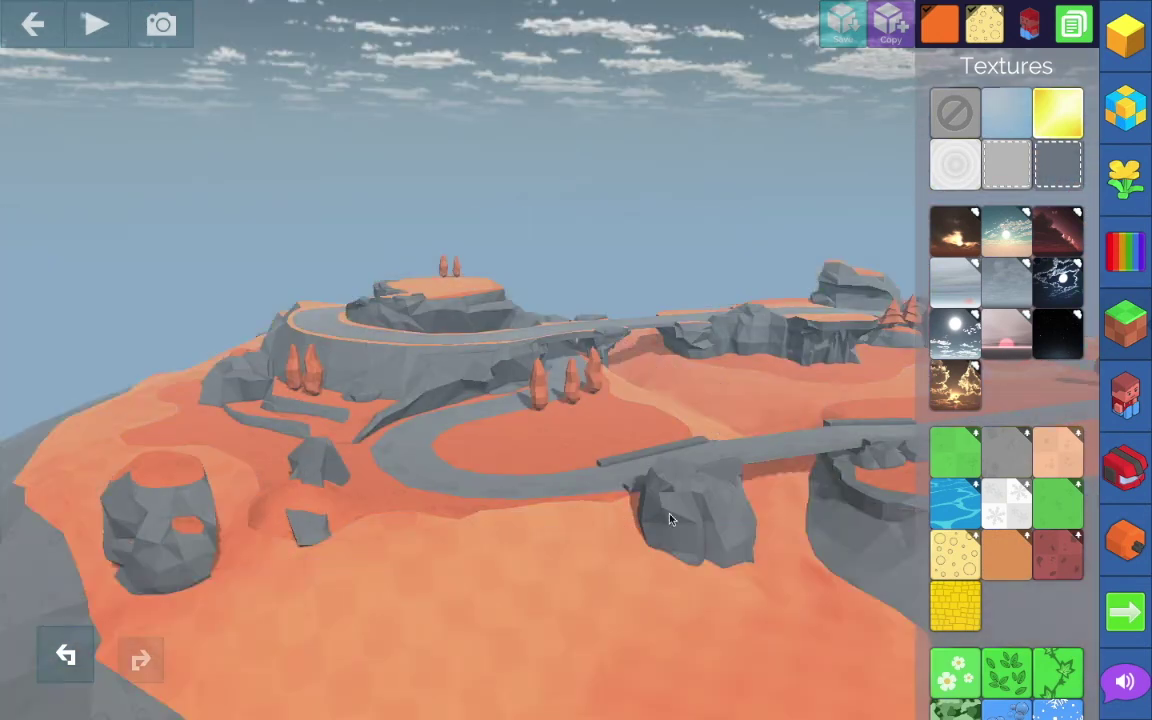
left_click(672, 516)
left_click(499, 480)
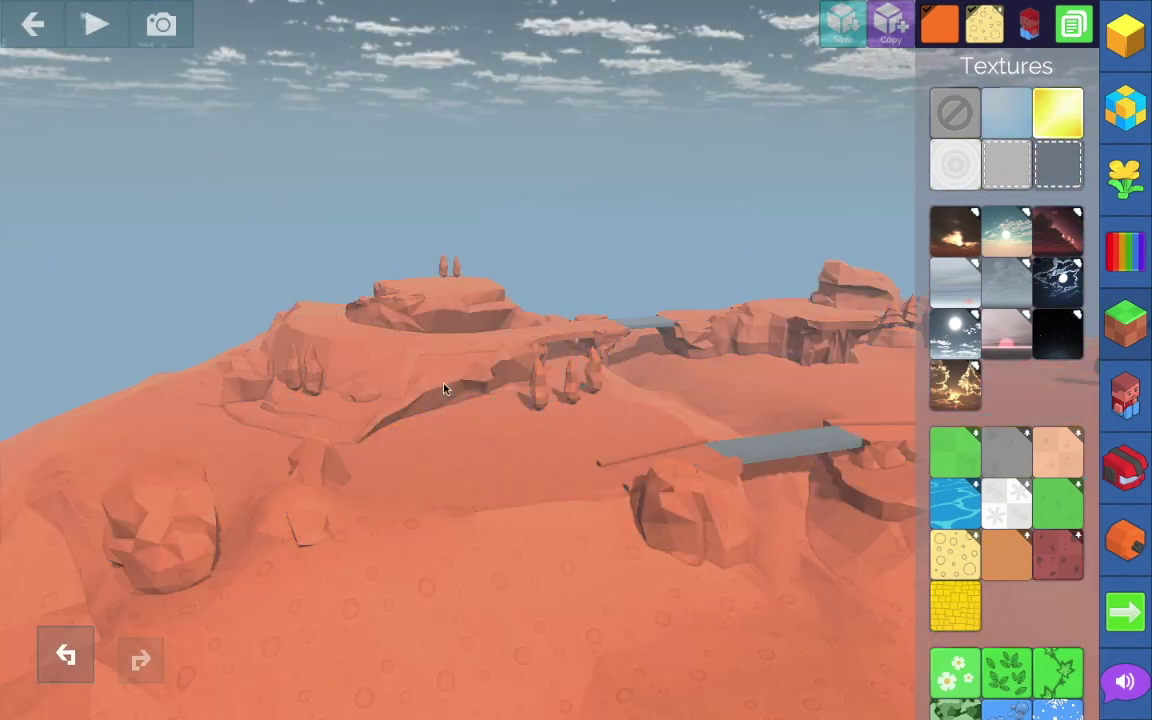
left_click(833, 441)
left_click(634, 181)
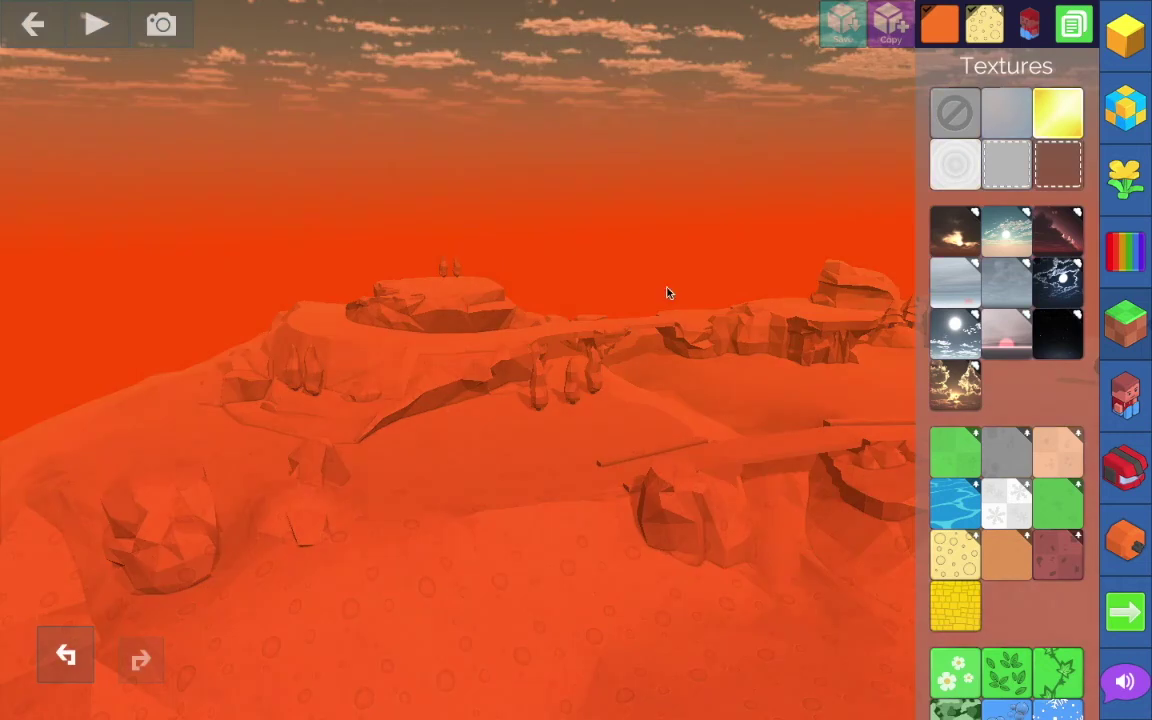
Place a Blockster on the orange cratered terrain.
left_click_drag(668, 289, 719, 307)
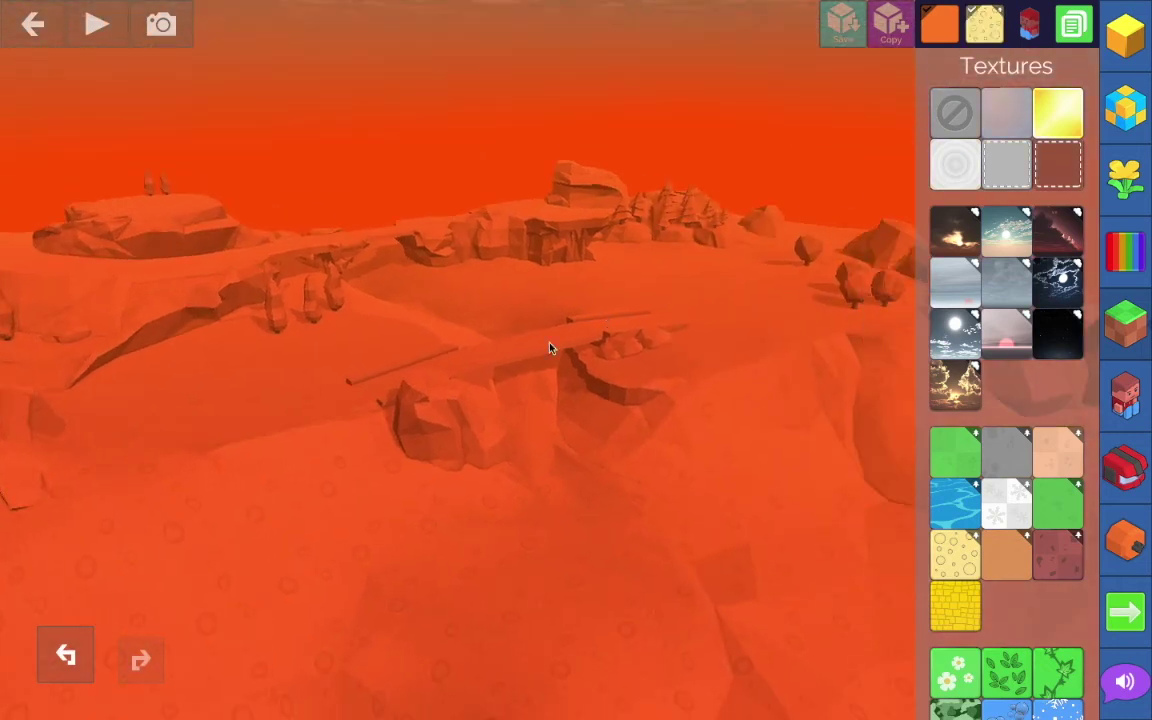
left_click_drag(549, 343, 623, 349)
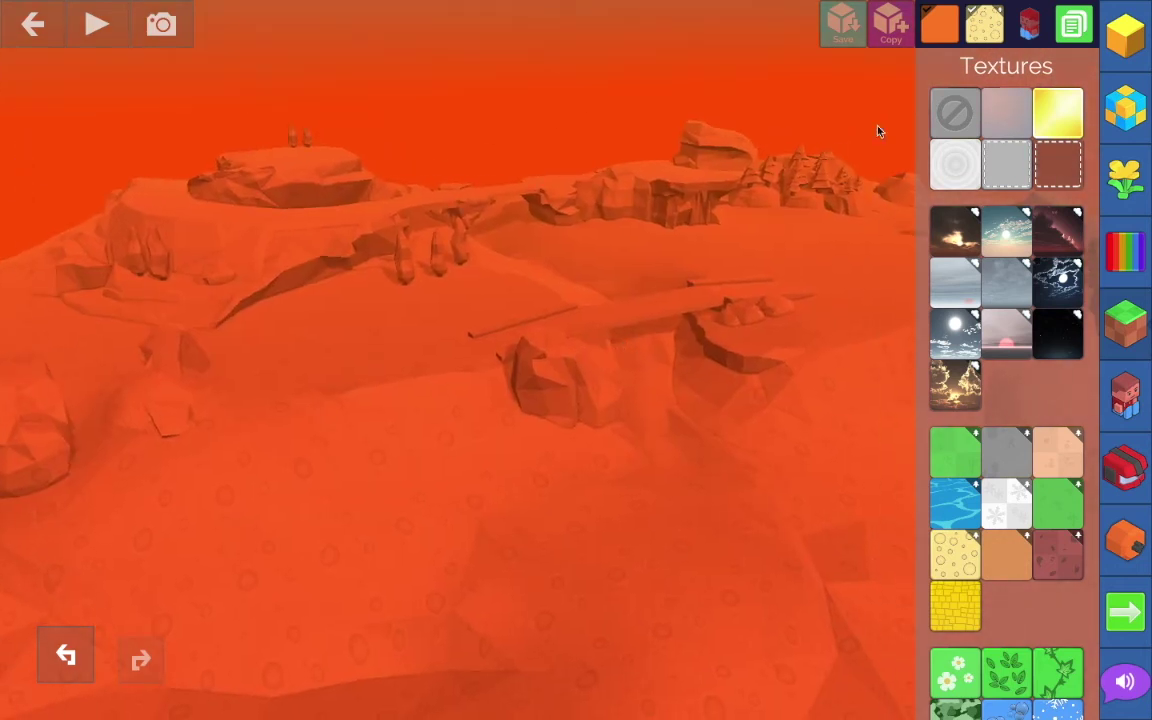
left_click_drag(975, 33, 612, 556)
left_click_drag(622, 319, 502, 358)
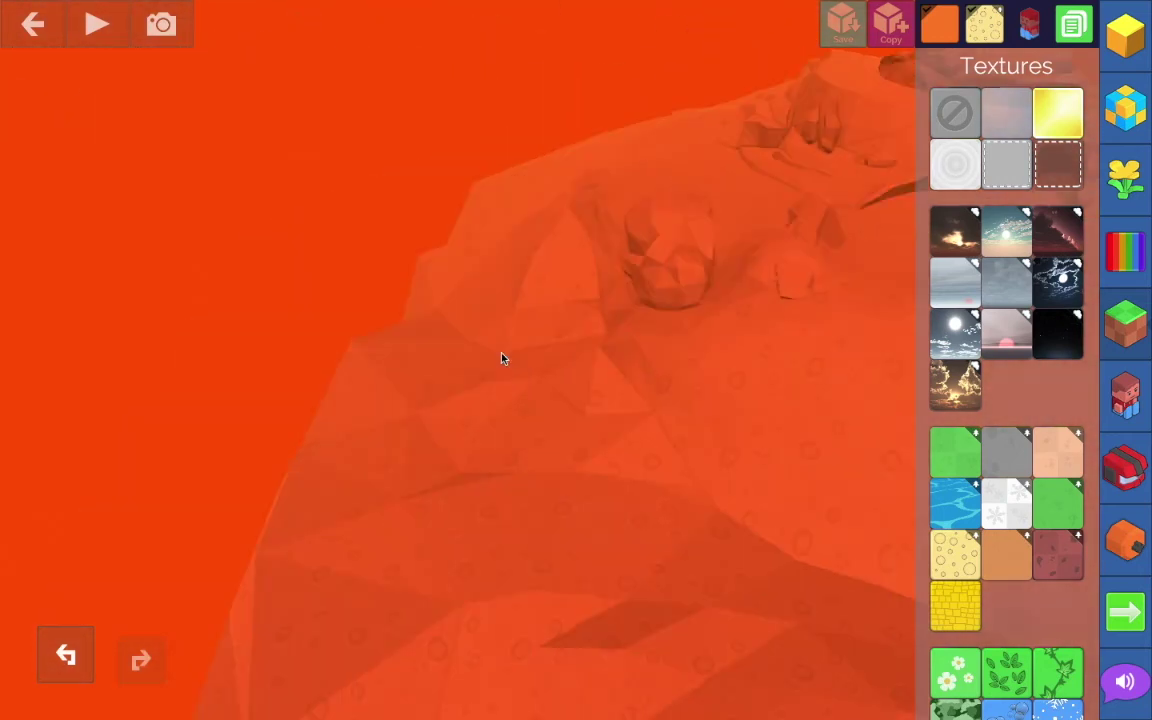
left_click(1125, 396)
left_click_drag(955, 184, 878, 280)
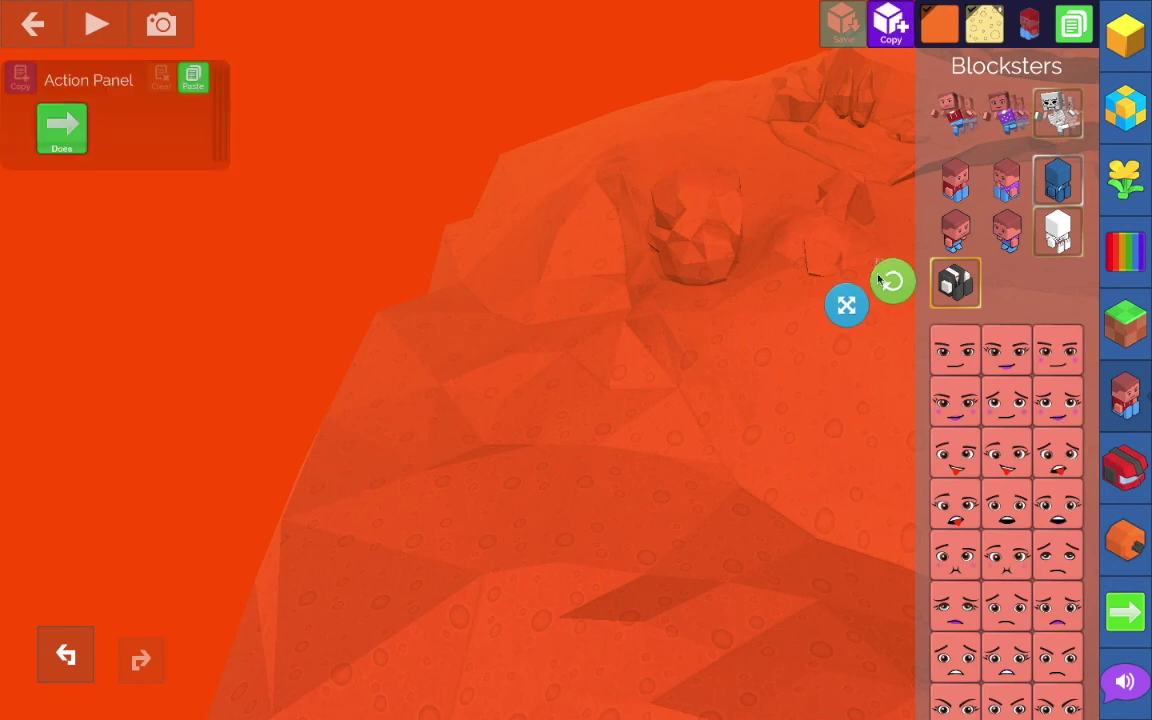
Give the Blockster a Mover action and raise it above the ground.
left_click(1108, 601)
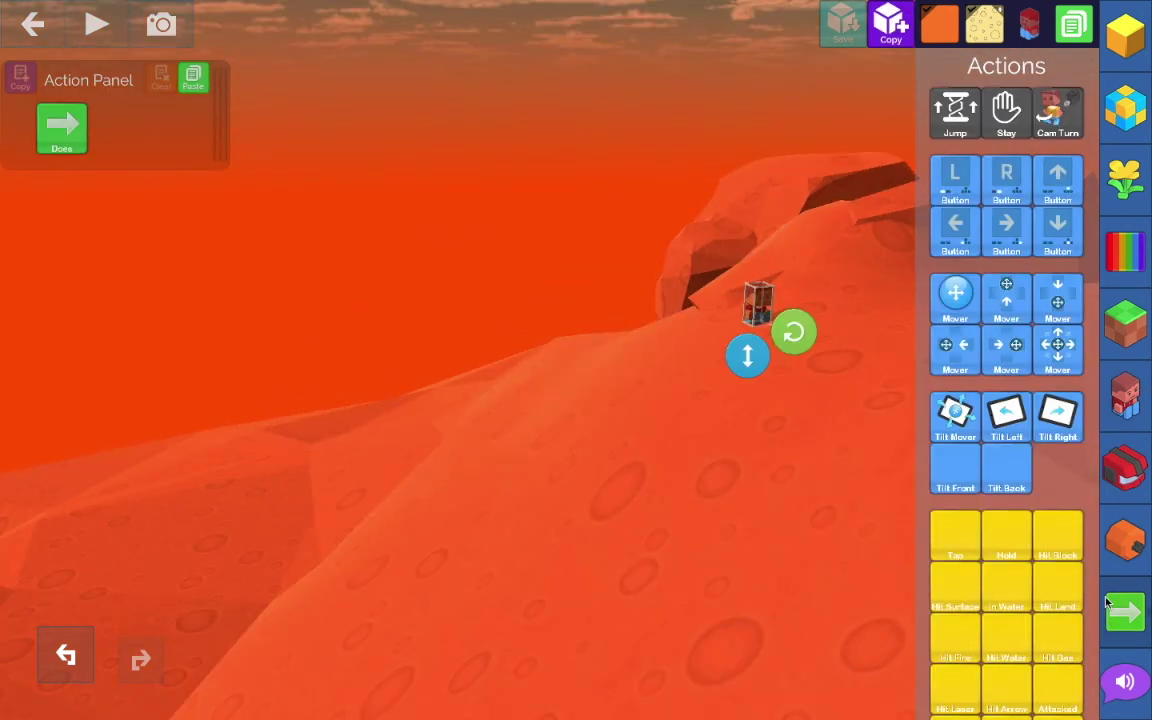
left_click_drag(955, 292, 113, 127)
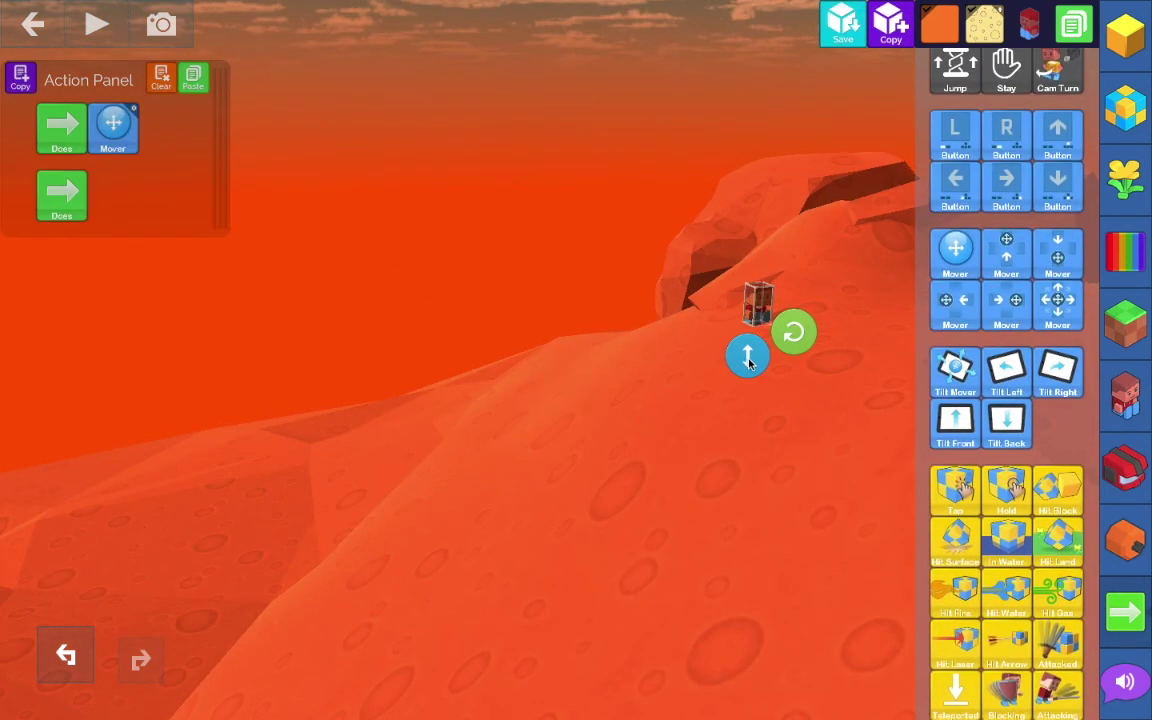
left_click_drag(748, 363, 750, 324)
Play the world, walk the Blockster around the orange landscape and return to build mode.
left_click(100, 28)
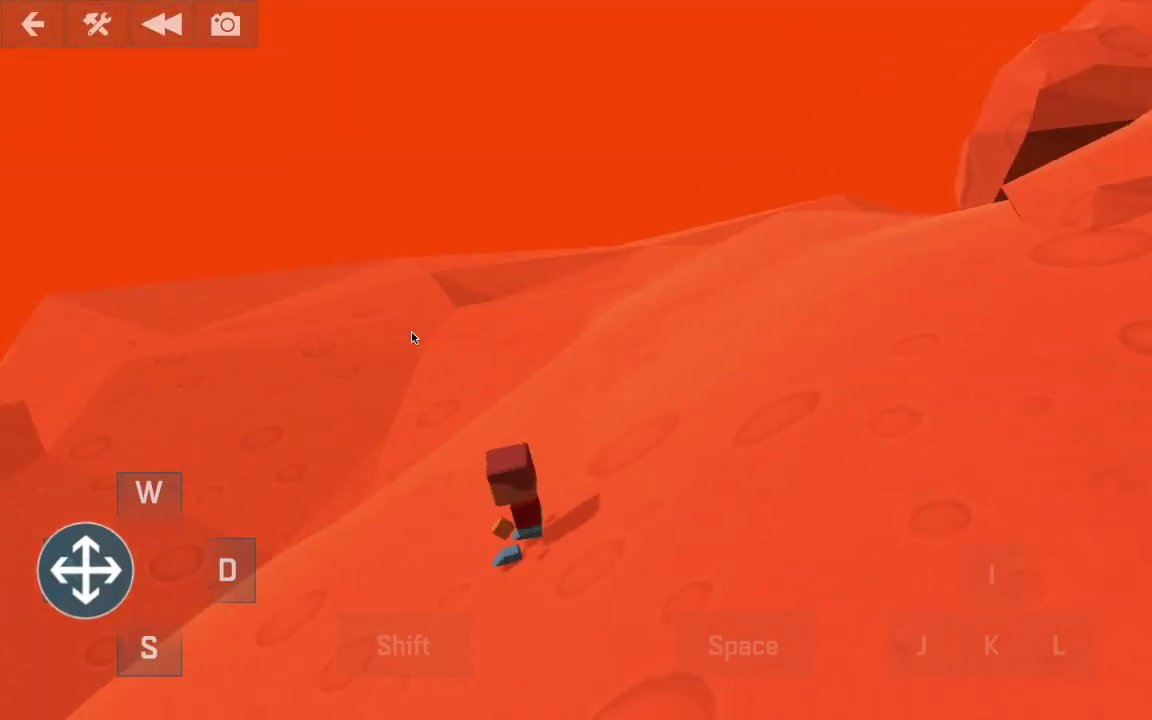
key("s")
scroll(479, 300, "down", 5)
scroll(479, 300, "down", 3)
left_click_drag(479, 300, 960, 300)
left_click(97, 24)
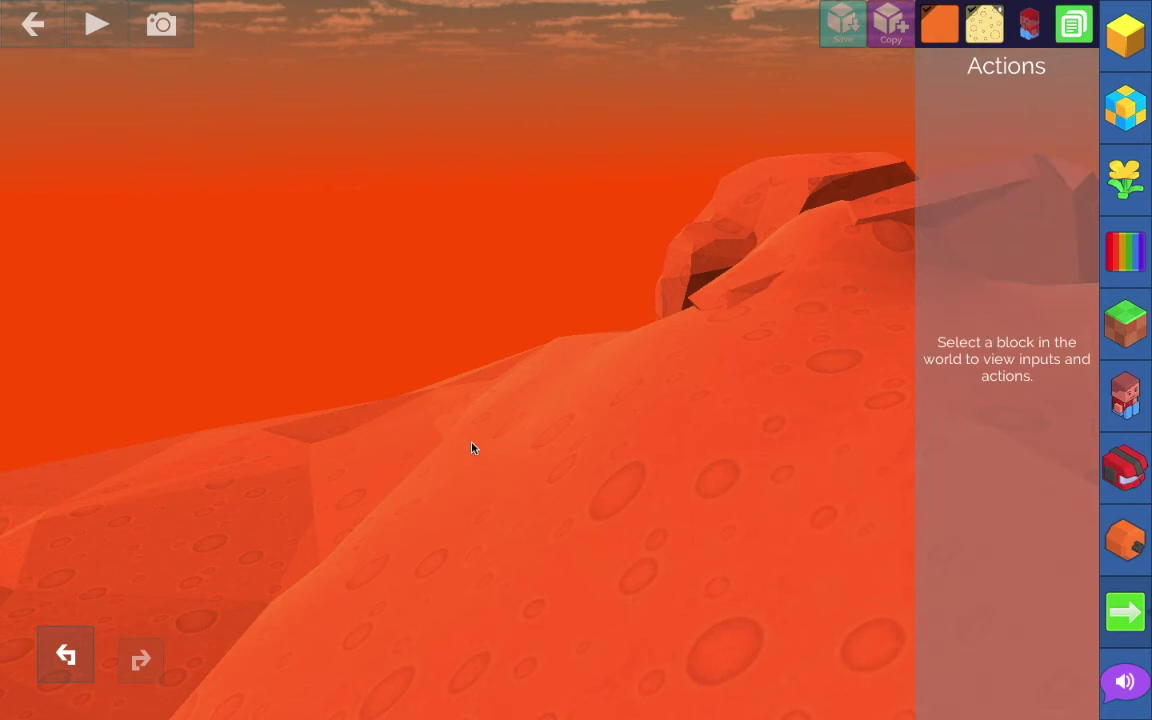
Undo all the orange and cratered painting so the island has its original terrain, water and sky.
left_click_drag(473, 447, 676, 455)
scroll(648, 458, "down", 5)
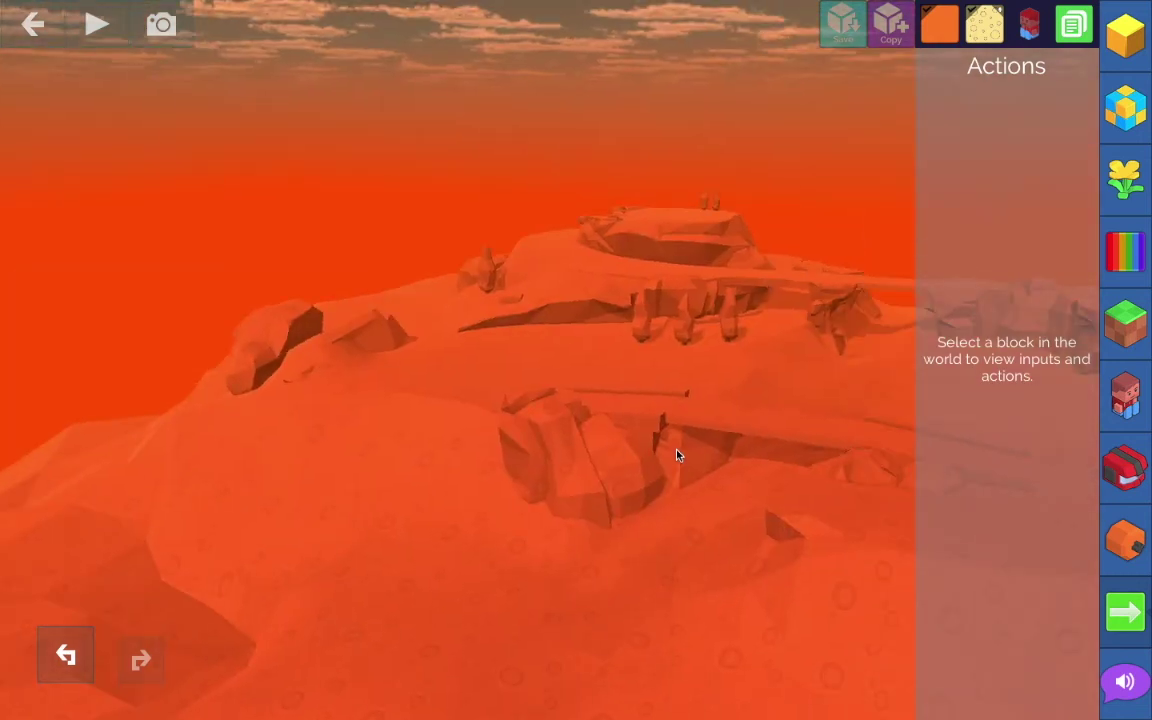
key("ctrl+z")
key("ctrl+z")
key("ctrl+z")
key("ctrl+z")
key("ctrl+z")
key("ctrl+z")
key("ctrl+z")
key("ctrl+z")
key("ctrl+z")
key("ctrl+z")
key("ctrl+z")
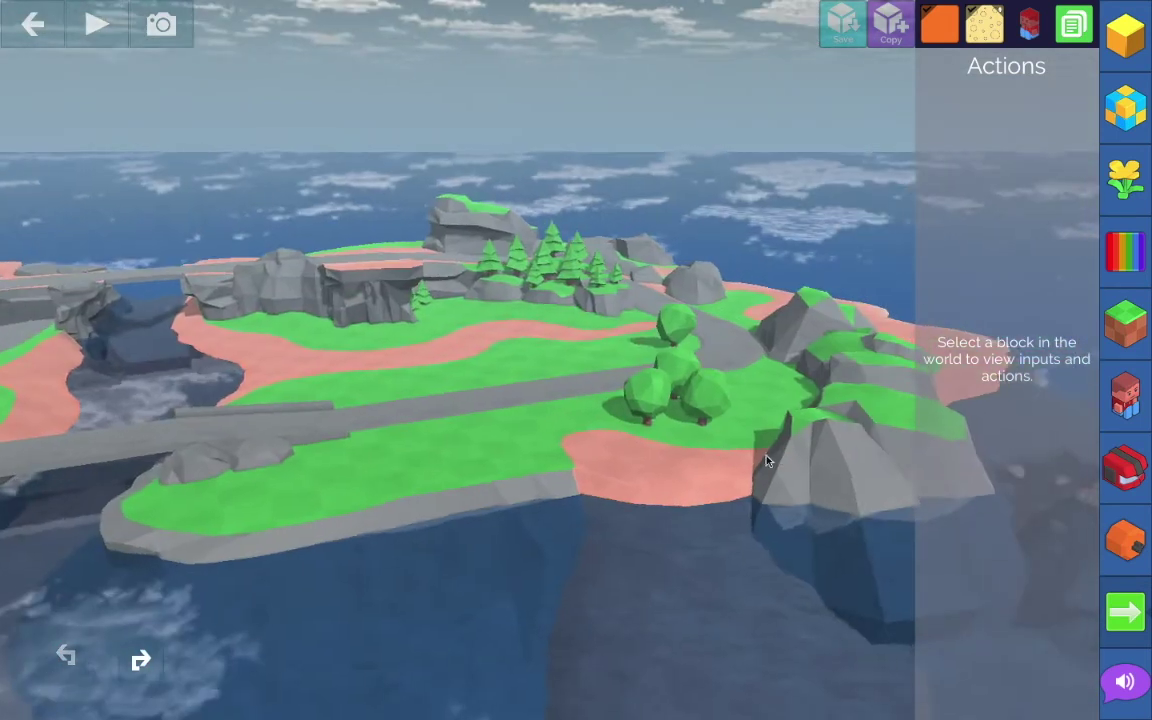
Select the blue water texture and apply it to the sea, the terrain and the sky.
left_click_drag(767, 461, 990, 383)
left_click(1123, 326)
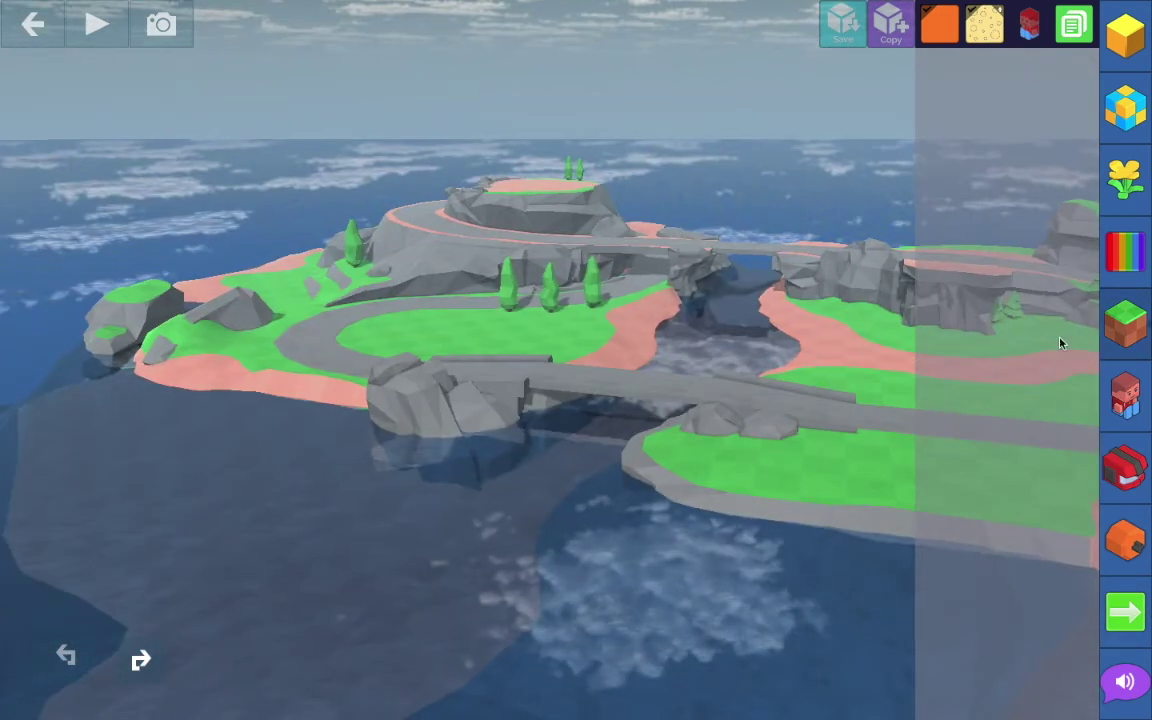
scroll(991, 305, "up", 5)
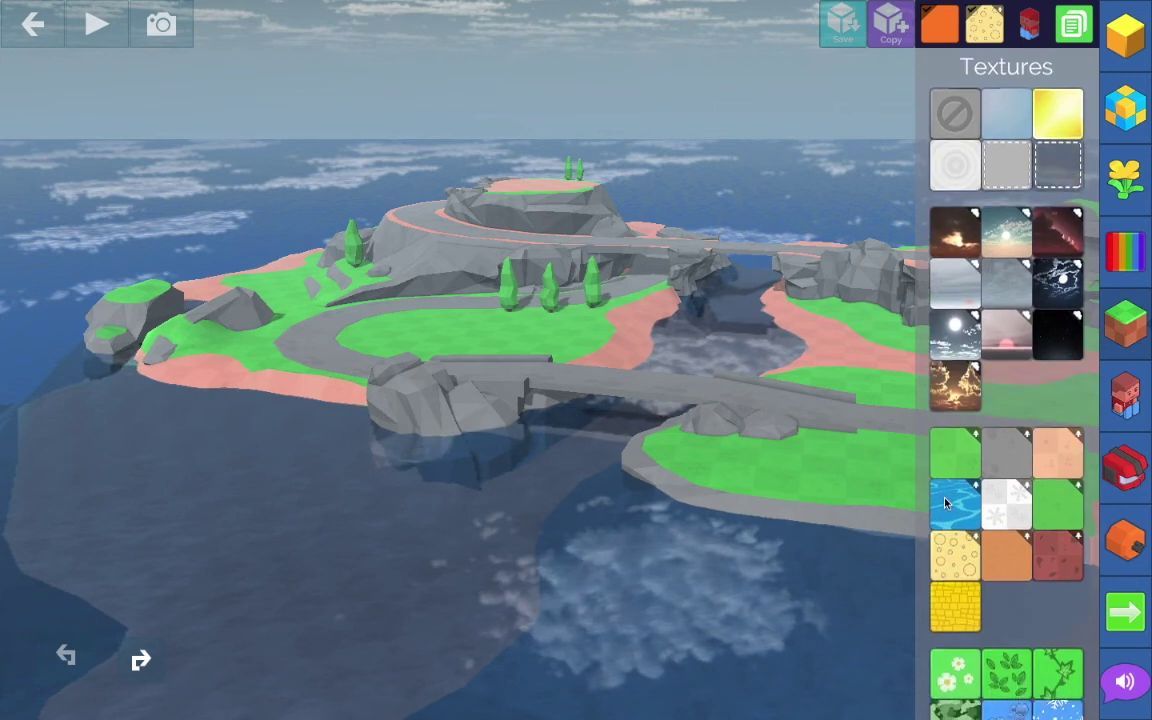
left_click(871, 337)
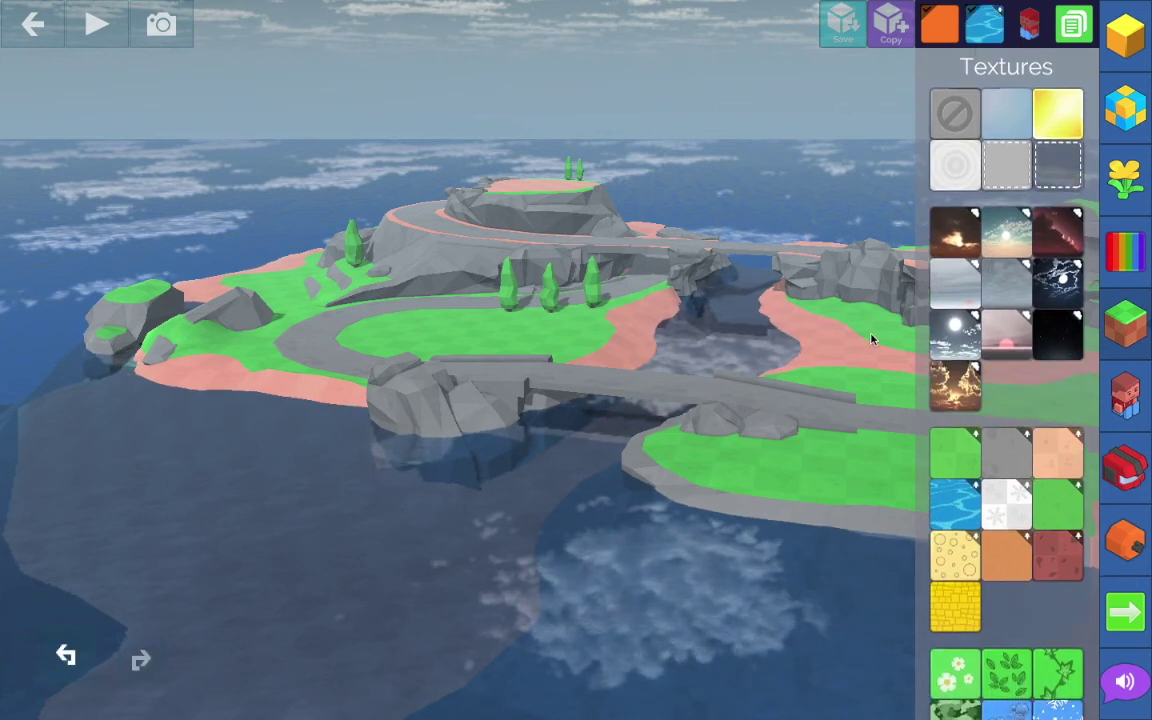
left_click(668, 354)
left_click(599, 457)
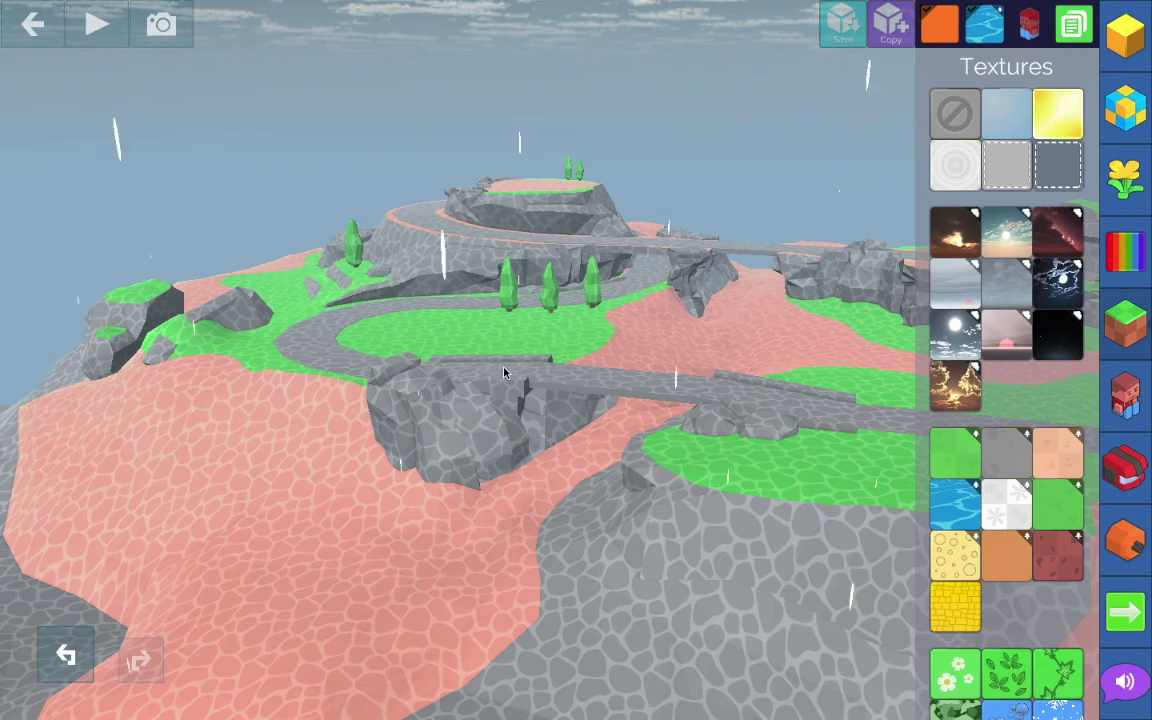
Place a Blockster on the water-textured grass near the trees and remove it from the world.
left_click_drag(504, 369, 590, 353)
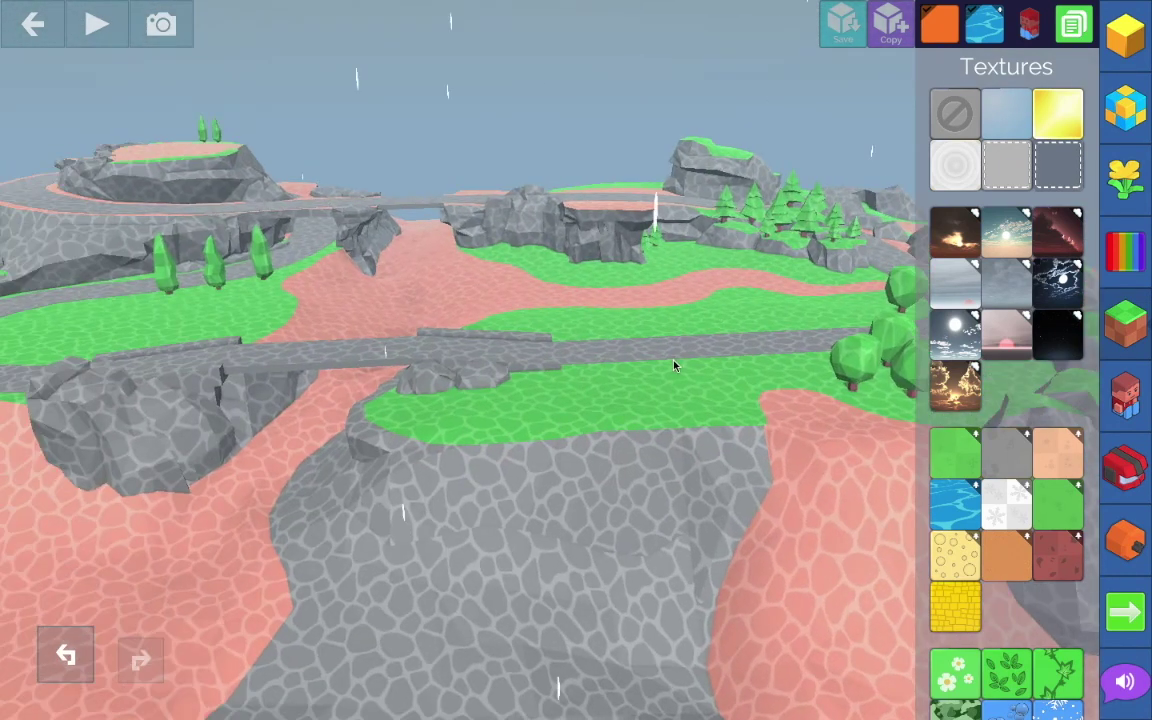
mouse_move(674, 366)
left_mouse_down()
mouse_move(687, 340)
mouse_move(676, 372)
left_mouse_up()
scroll(676, 372, "up", 10)
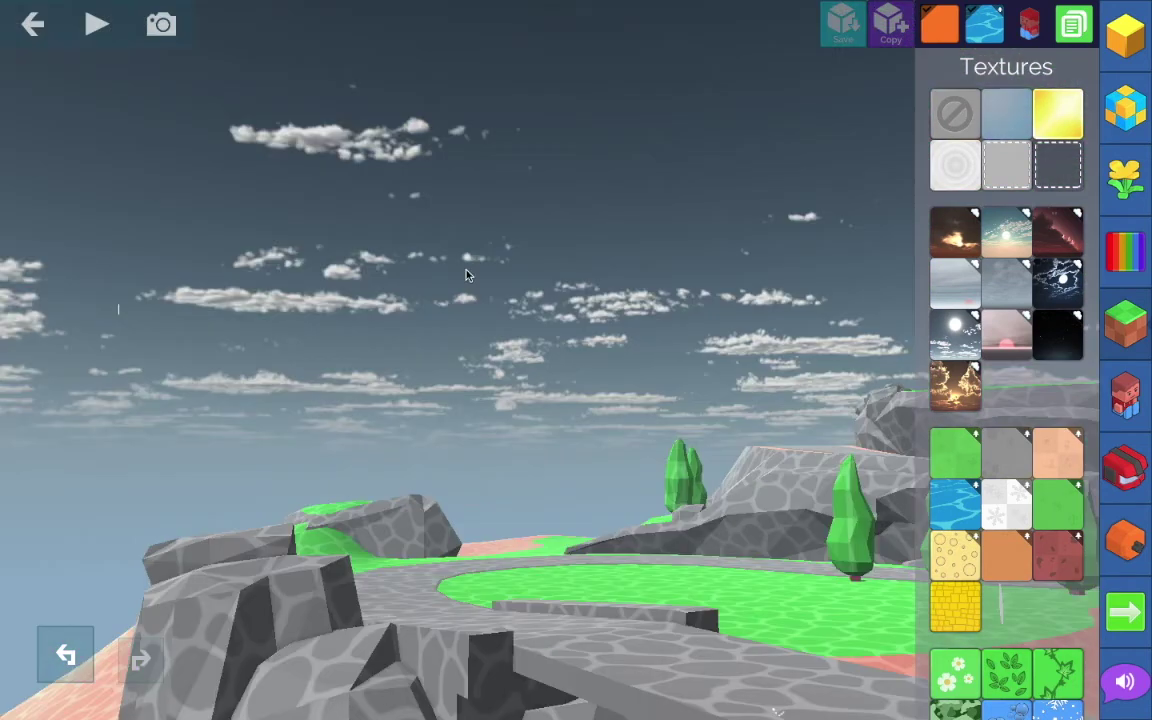
left_click_drag(466, 270, 613, 343)
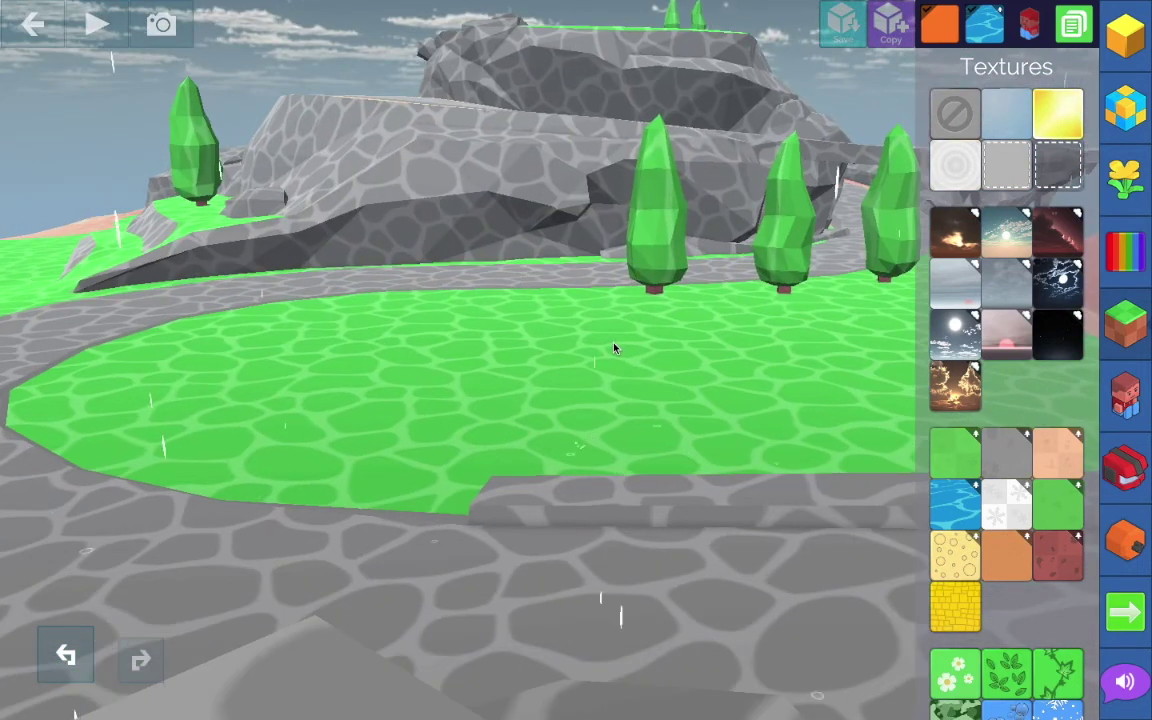
left_click(616, 342)
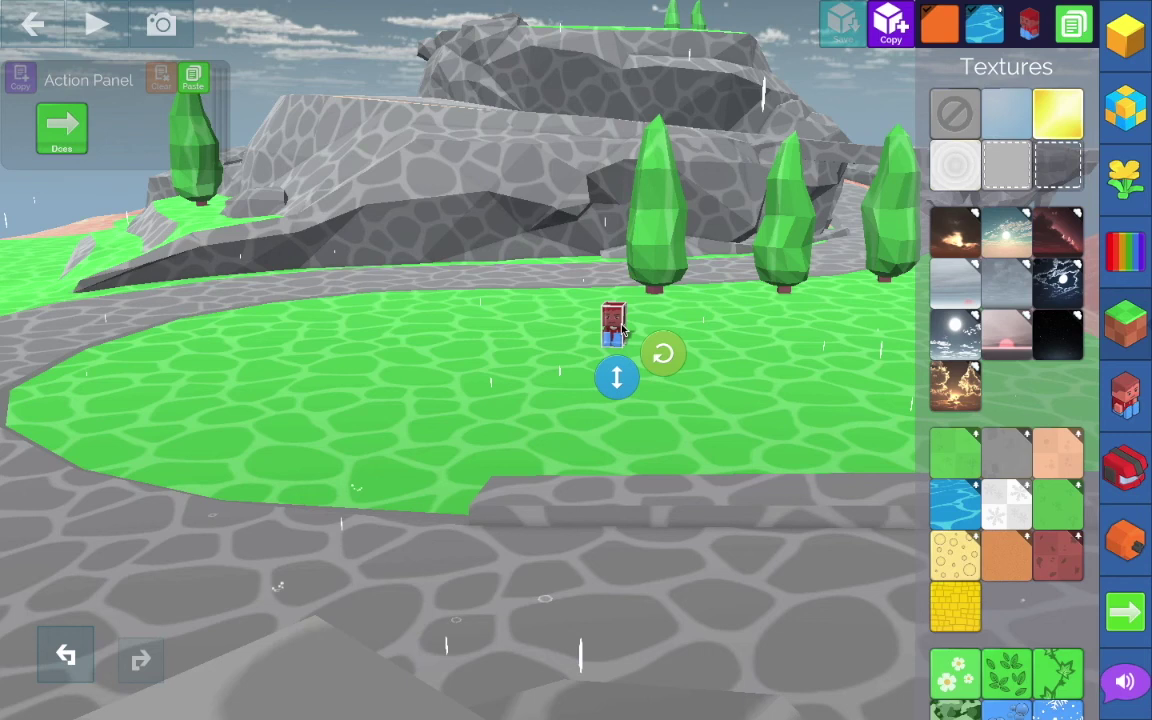
left_click_drag(617, 328, 968, 352)
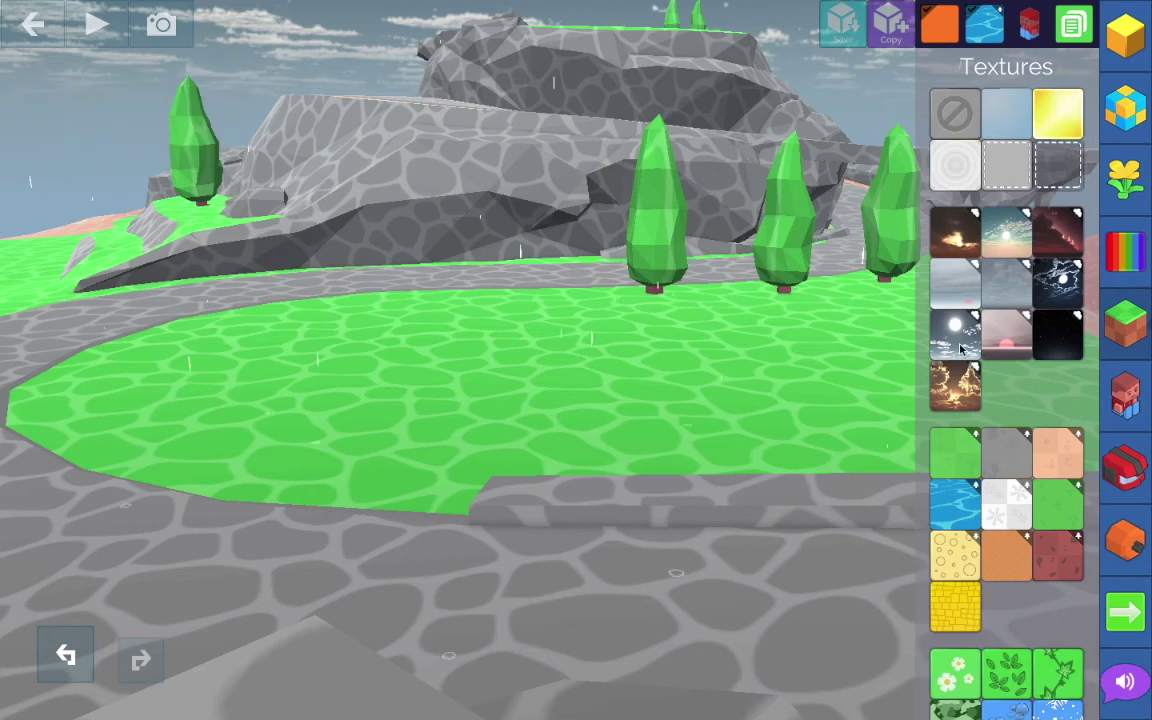
Sample the grass's green and the rock's grey in turn as the active paint colour.
left_click(699, 380)
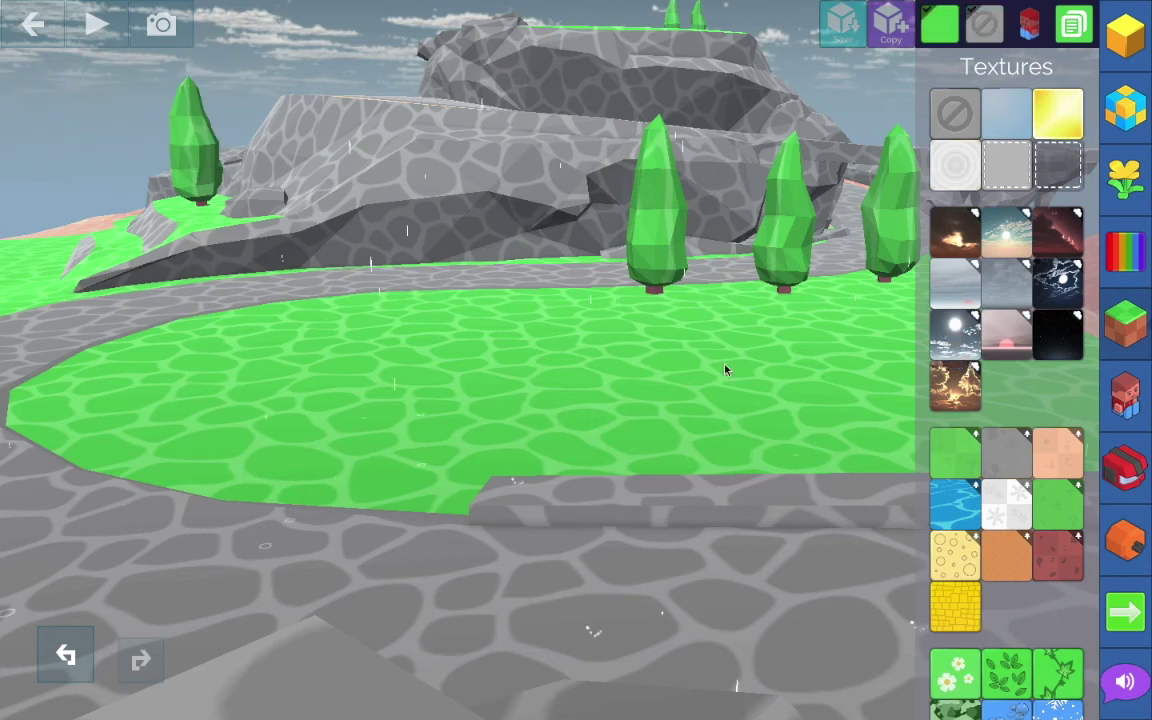
scroll(635, 404, "down", 5)
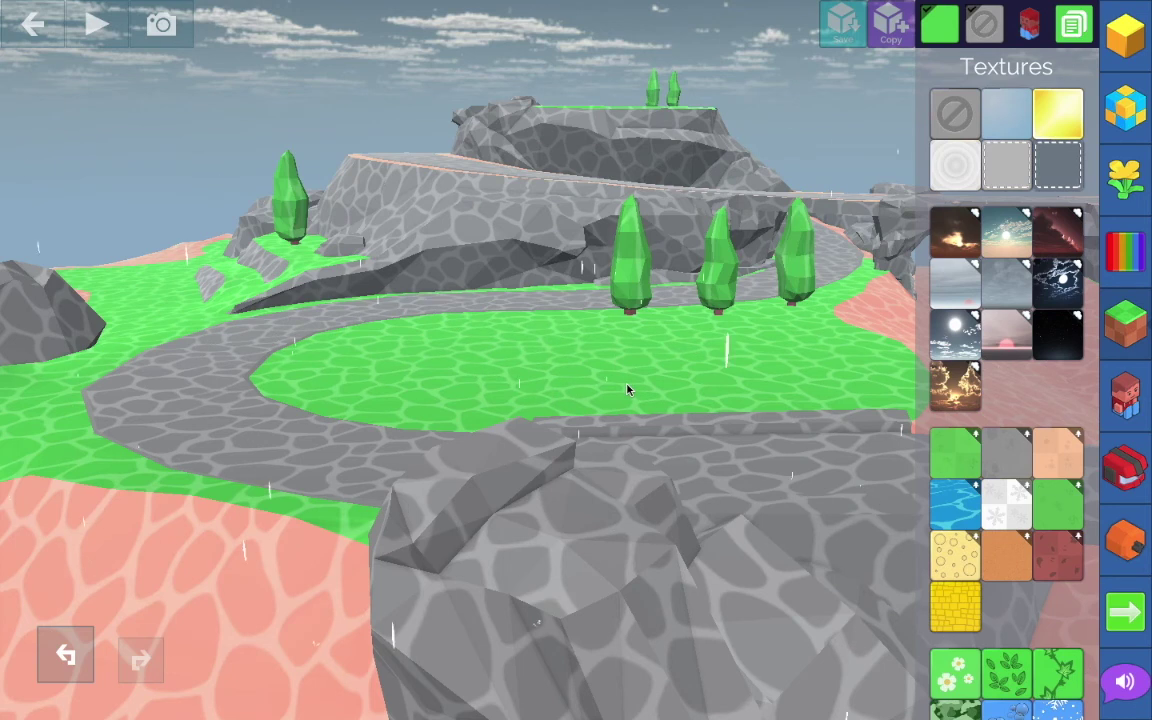
left_click(528, 221)
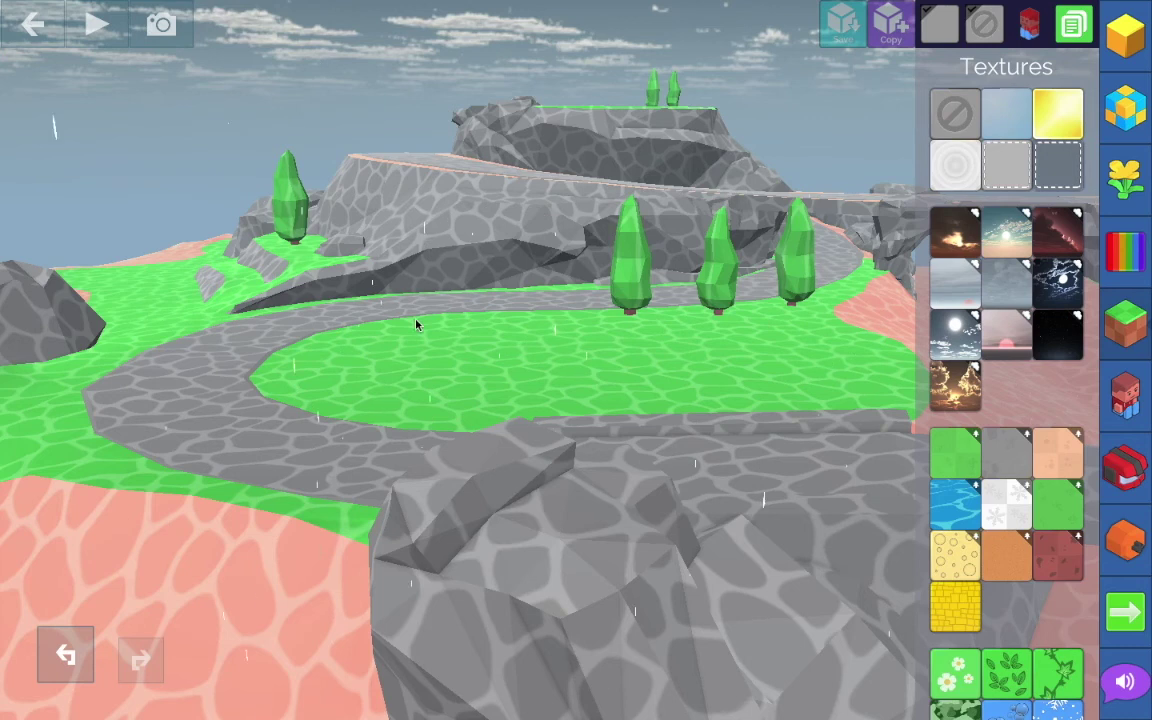
left_click(623, 272)
scroll(663, 387, "down", 5)
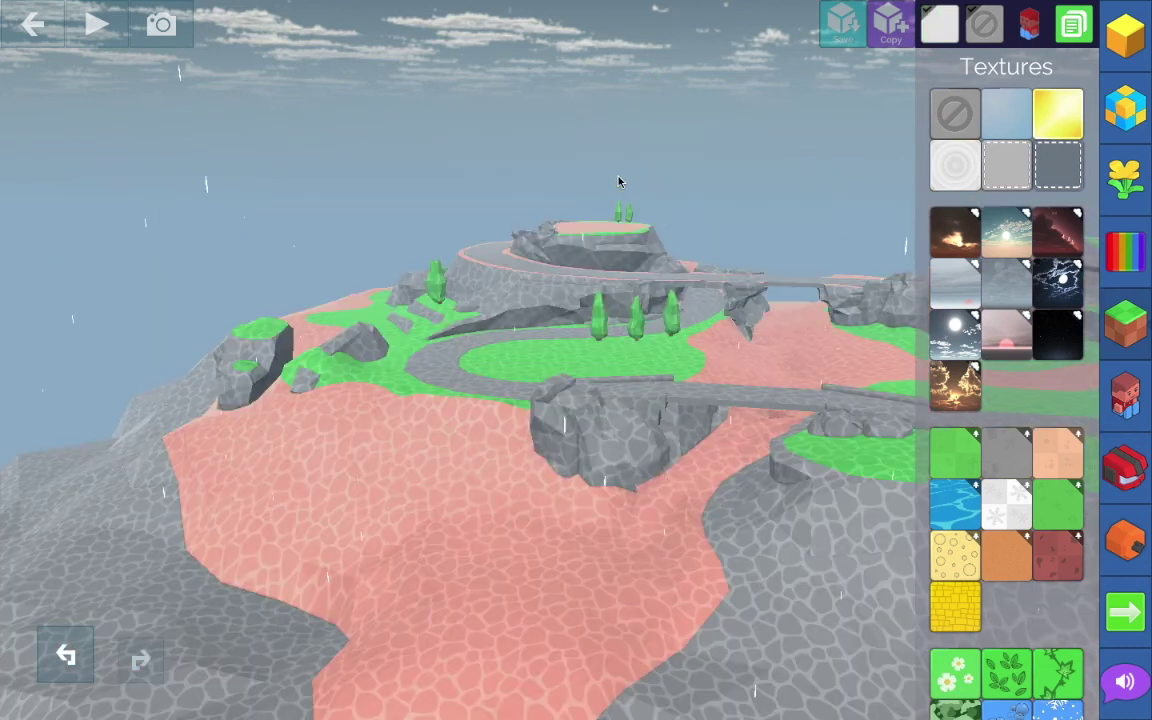
scroll(643, 284, "up", 5)
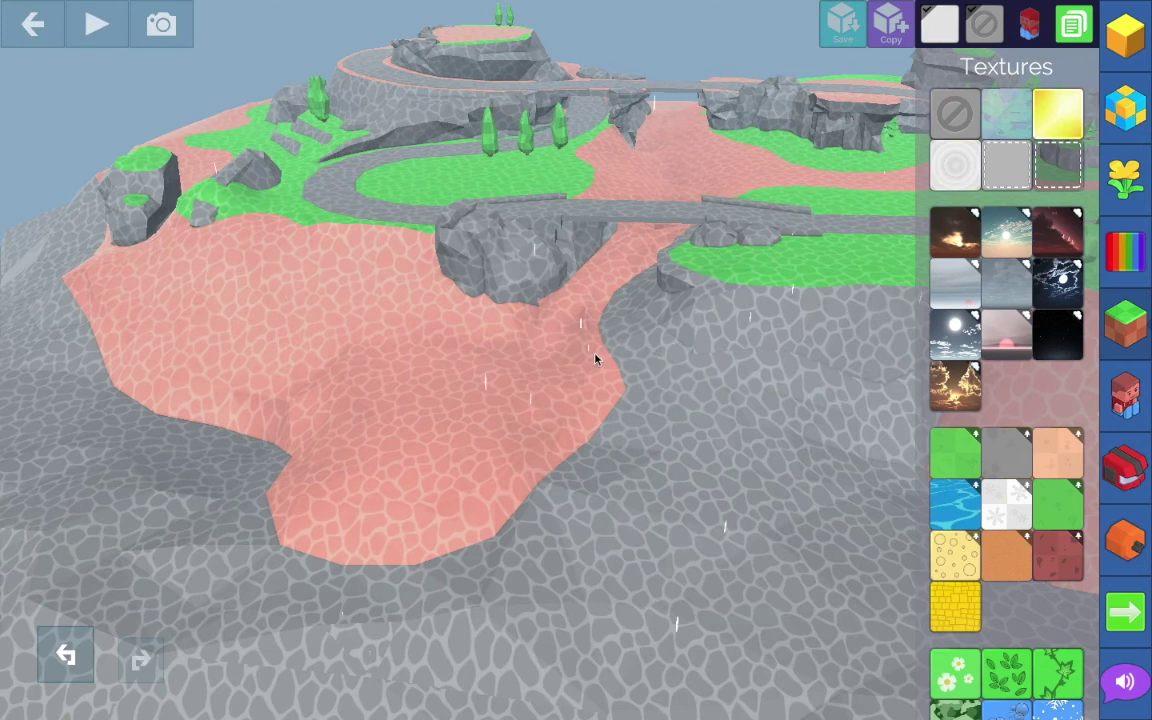
Sample the sand's peach colour and apply the green grass texture to the sand.
middle_click(470, 372)
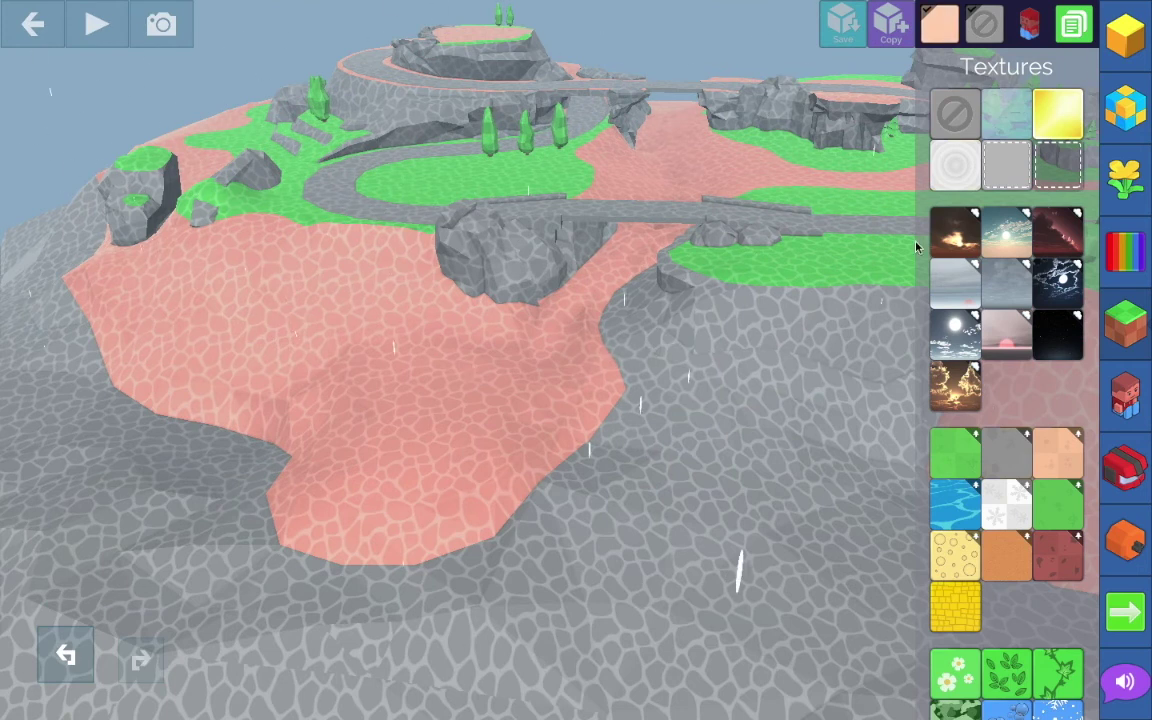
left_click_drag(449, 432, 449, 432)
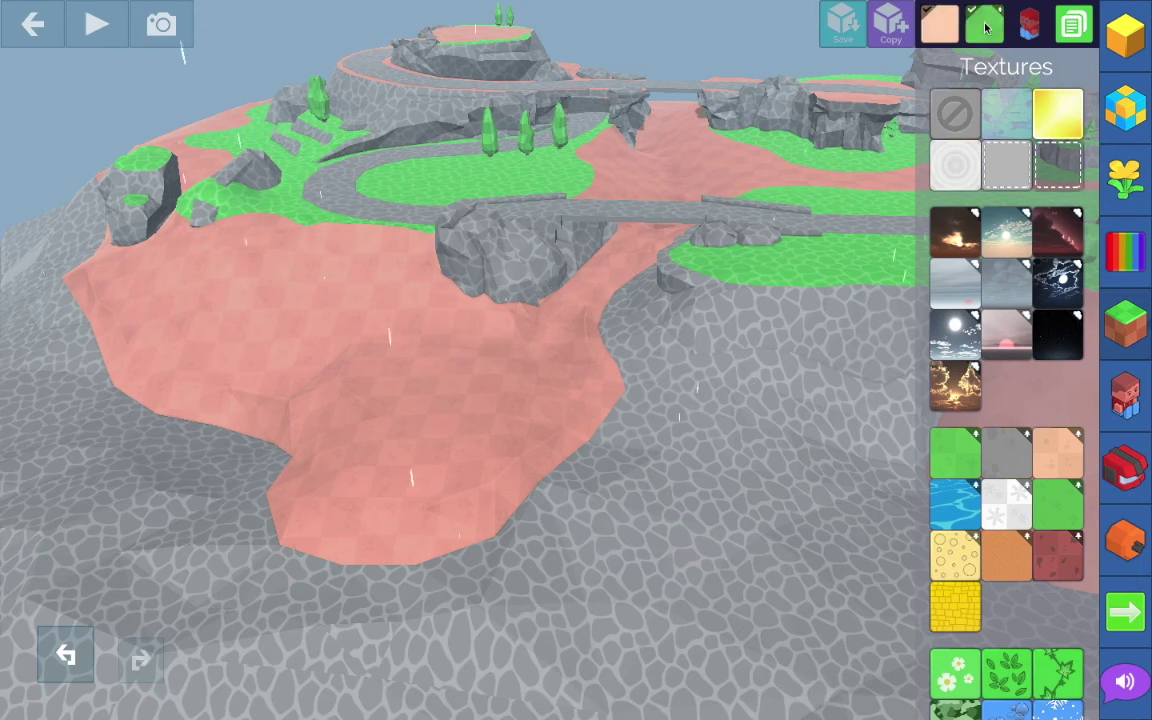
Sample the rock's grey as the active paint colour and apply the green grass texture to the sand.
left_click(954, 12)
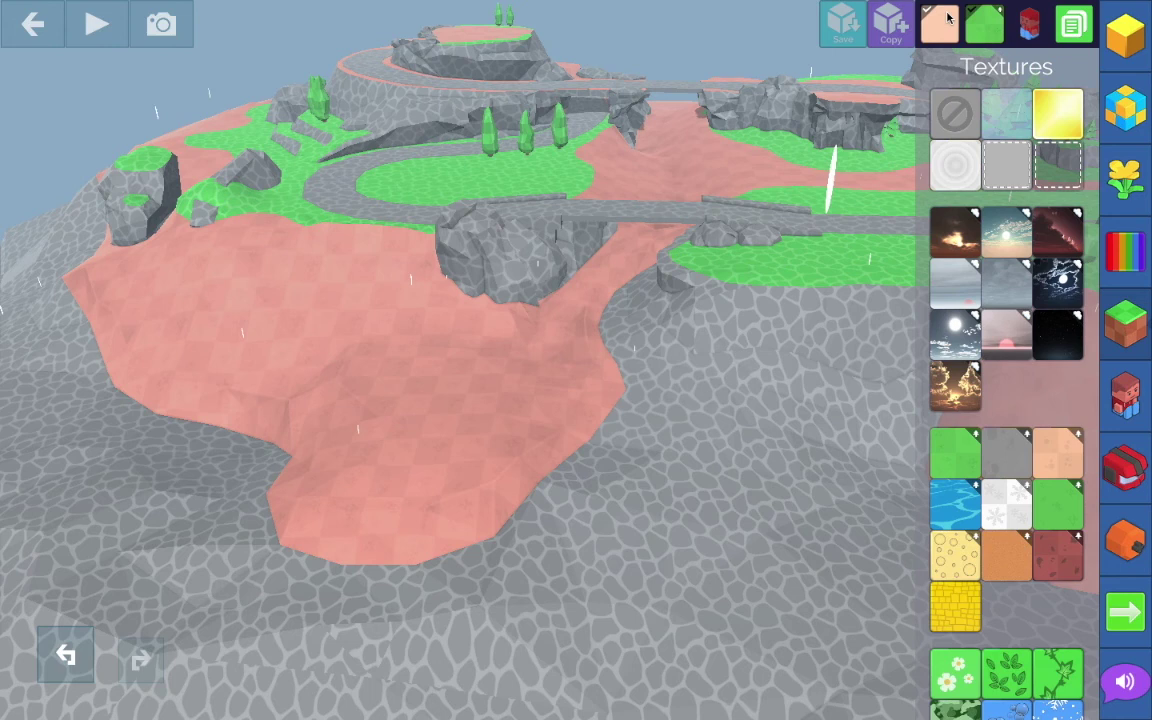
left_click(954, 12)
left_click(489, 132)
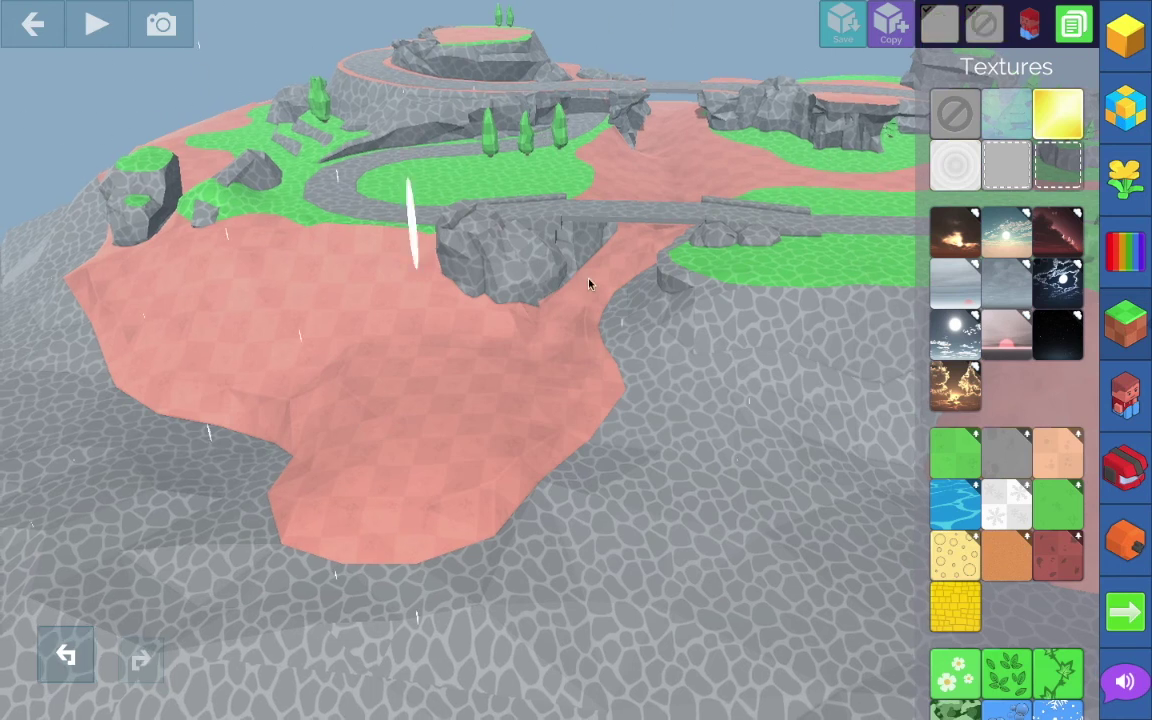
scroll(589, 283, "down", 2)
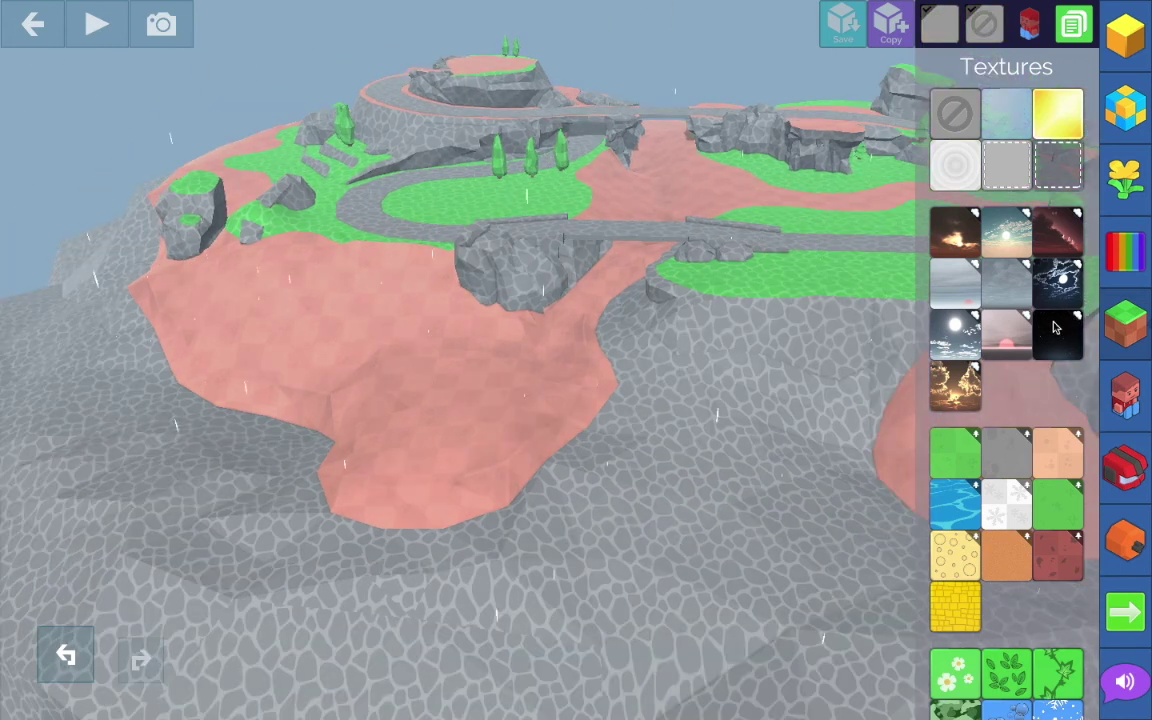
left_click_drag(1059, 318, 1043, 278)
left_click_drag(949, 424, 543, 393)
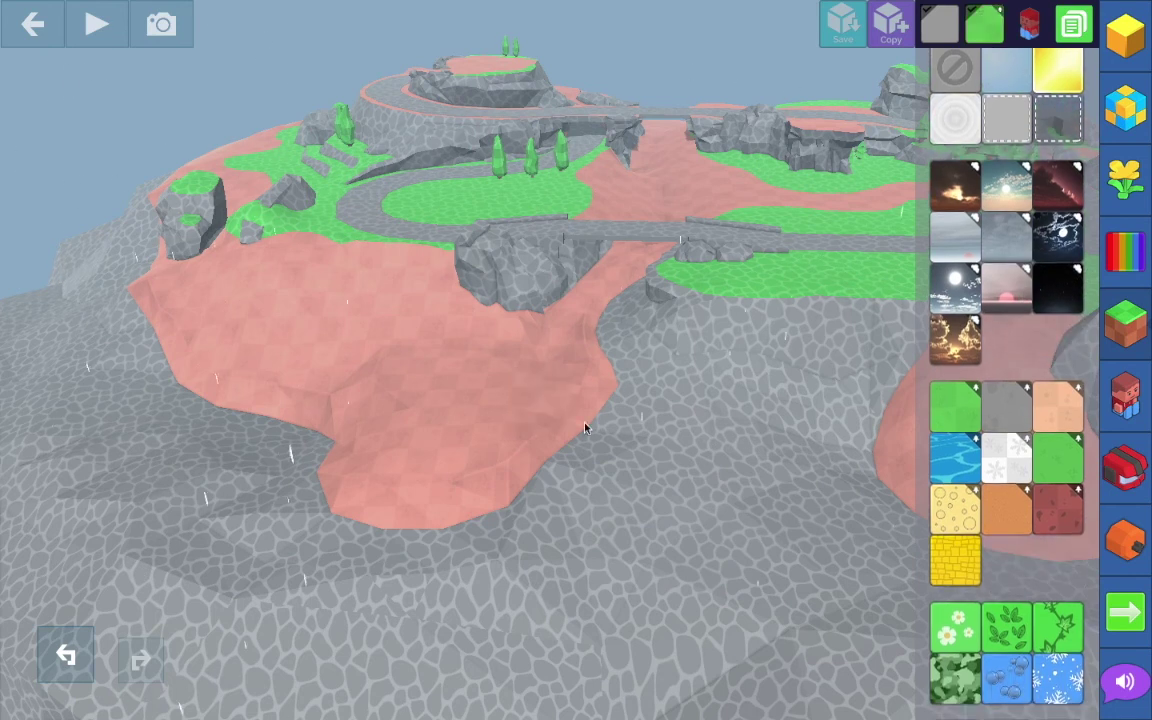
Browse the whole library of saved models through to its last entries.
left_click_drag(596, 426, 663, 396)
left_click(1118, 388)
left_click(1120, 127)
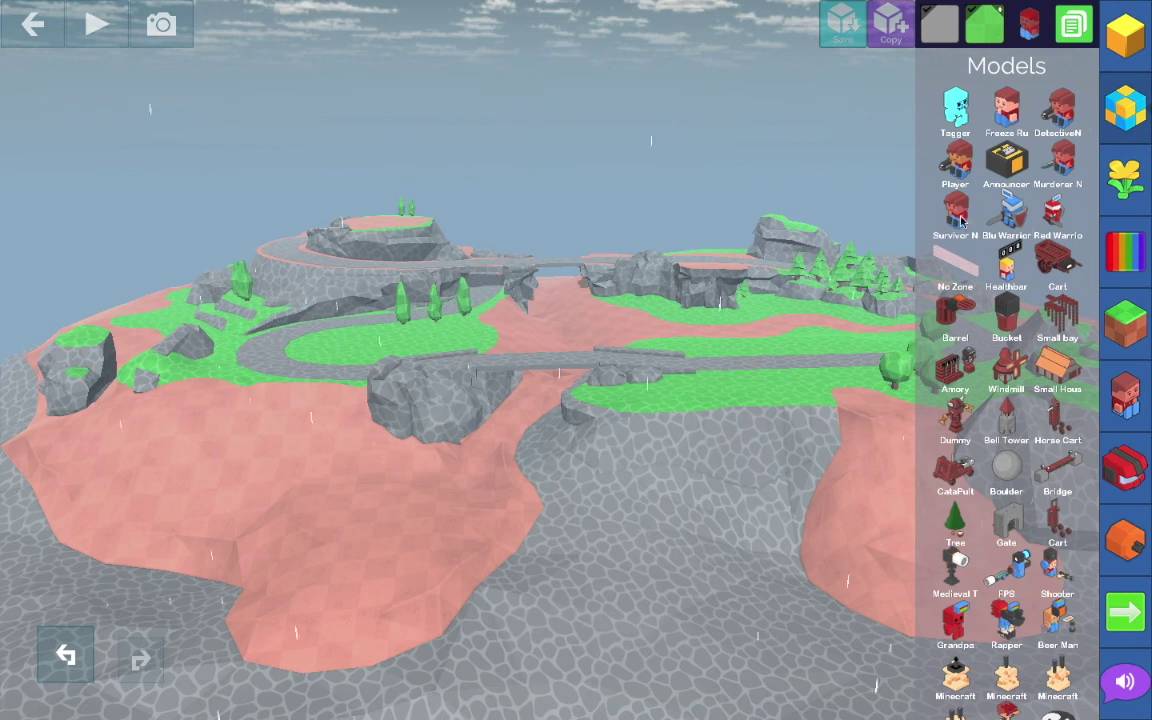
scroll(957, 337, "down", 15)
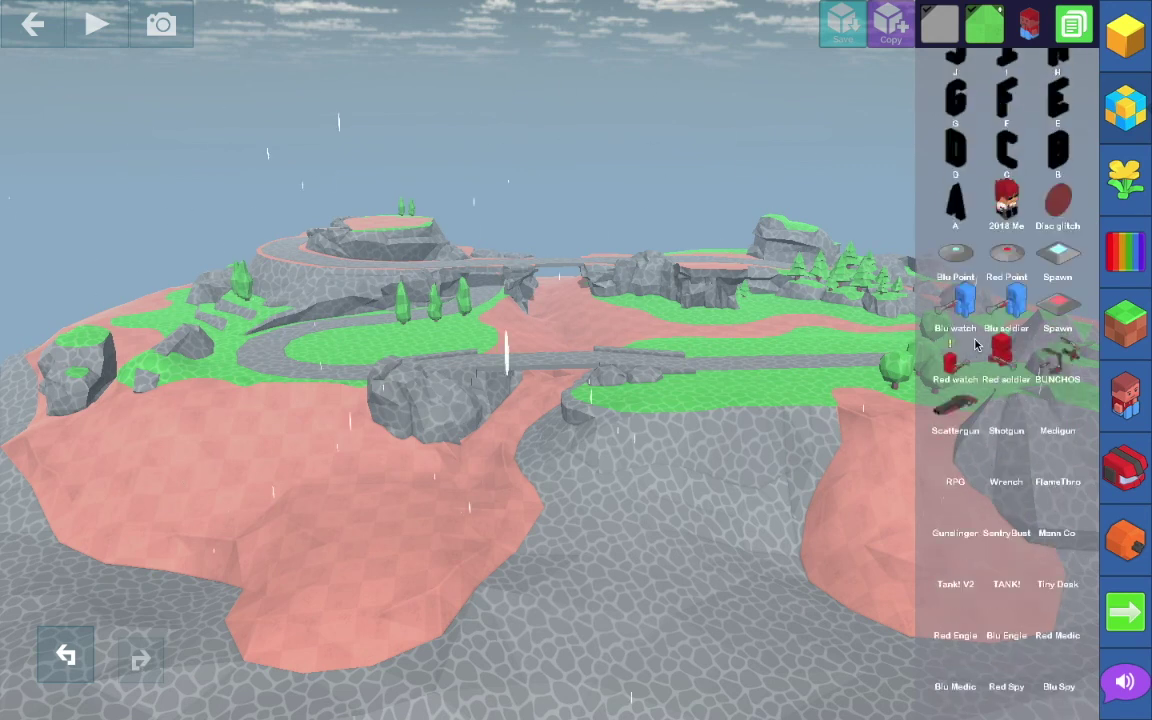
scroll(978, 343, "down", 15)
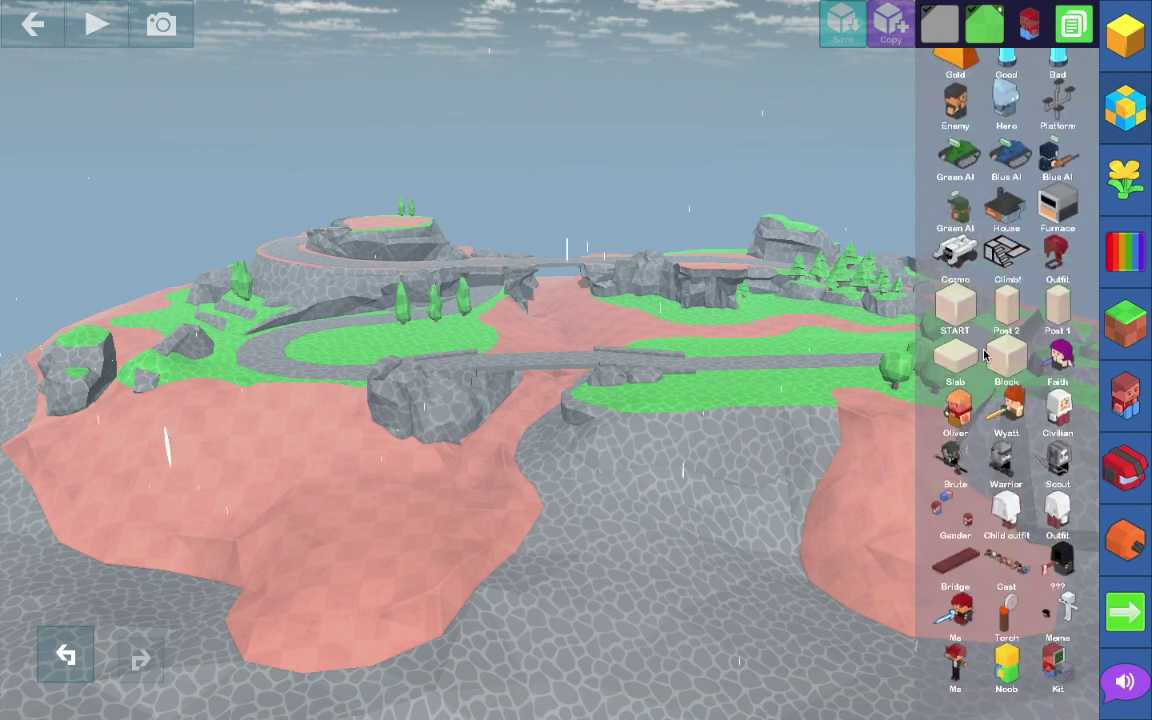
scroll(985, 355, "down", 15)
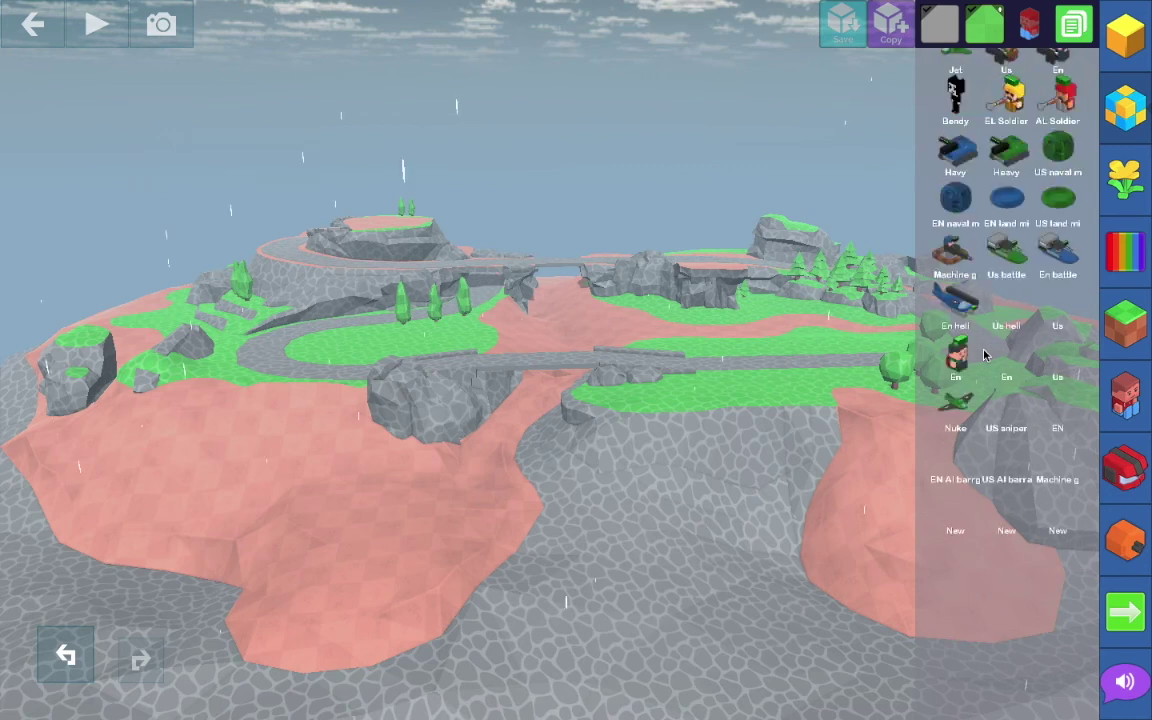
scroll(985, 355, "down", 15)
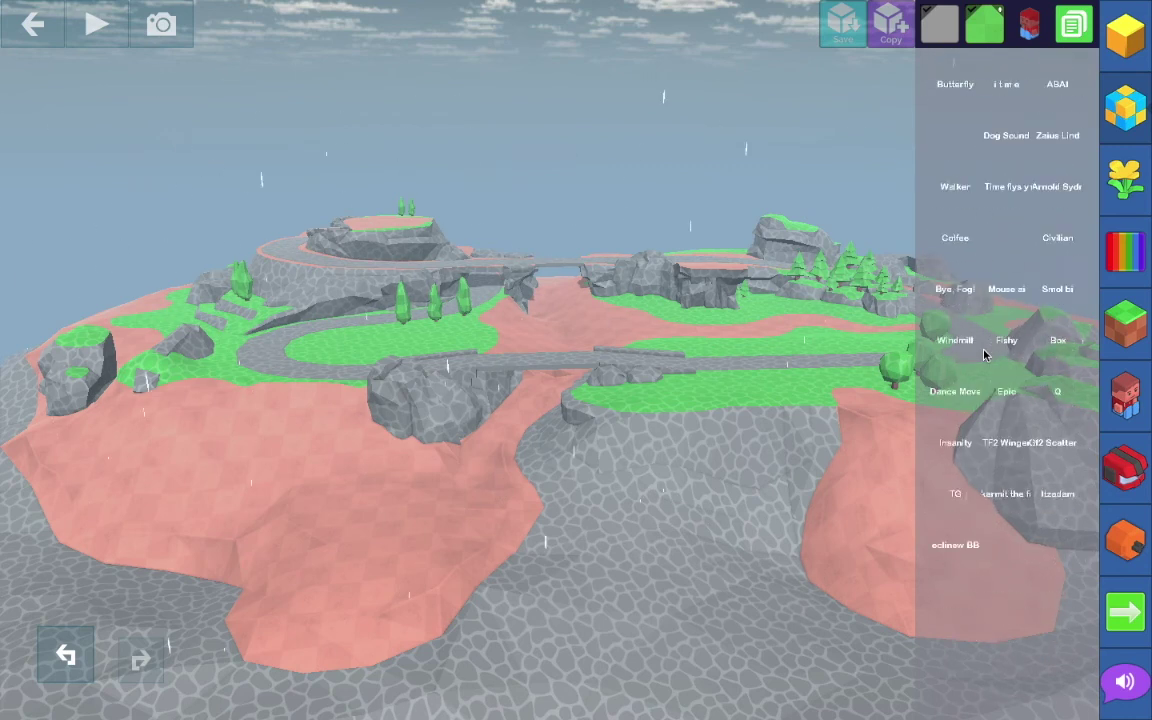
scroll(985, 355, "up", 5)
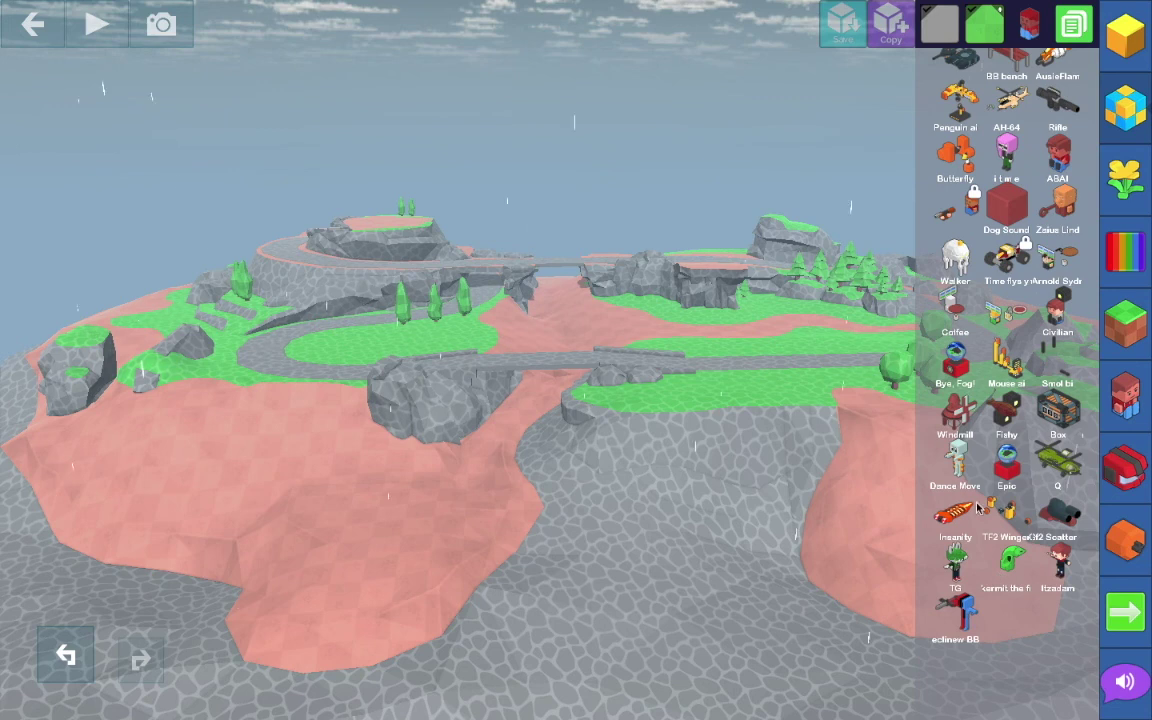
scroll(1008, 630, "down", 6)
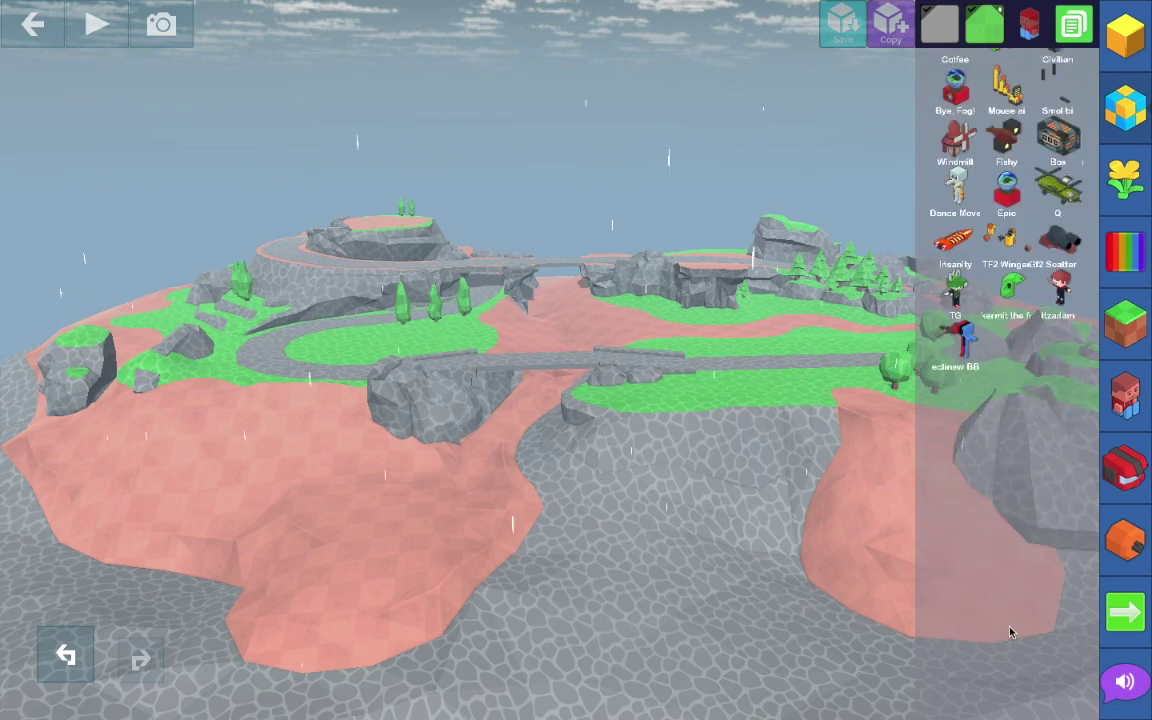
scroll(829, 527, "up", 5)
Place a standing Blockster on the round grass patch inside the road bend and delete it again.
left_click_drag(829, 527, 960, 462)
left_click(1110, 392)
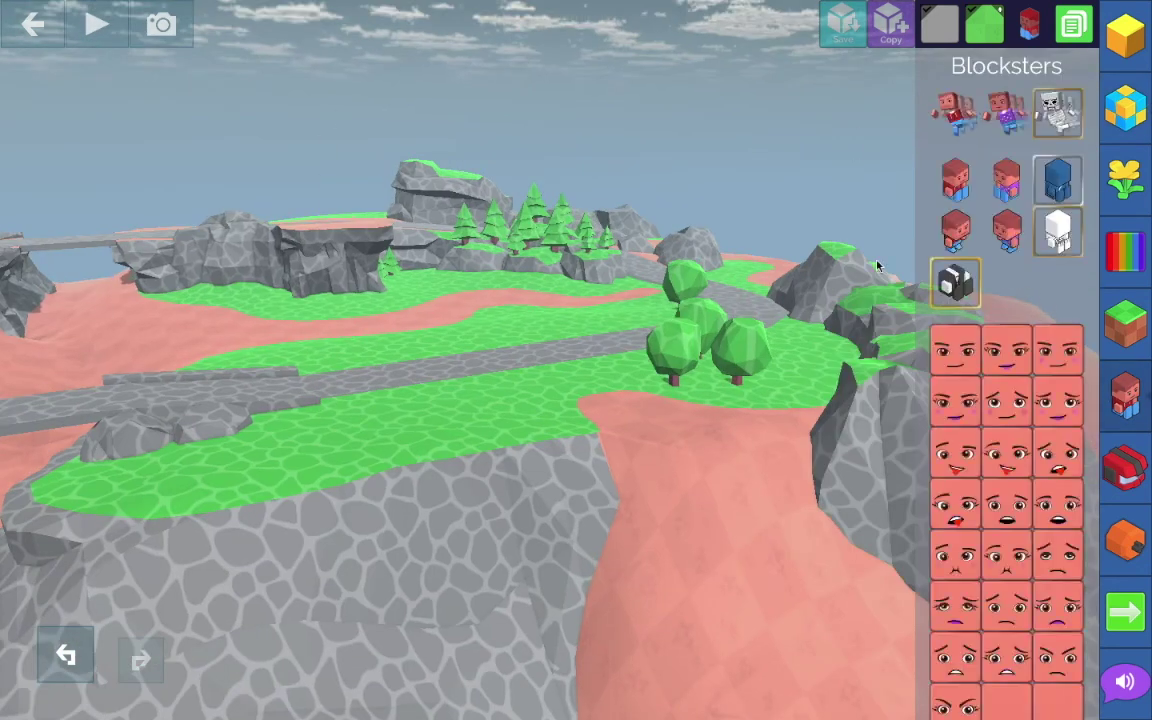
left_click_drag(830, 264, 633, 265)
left_click_drag(965, 181, 645, 330)
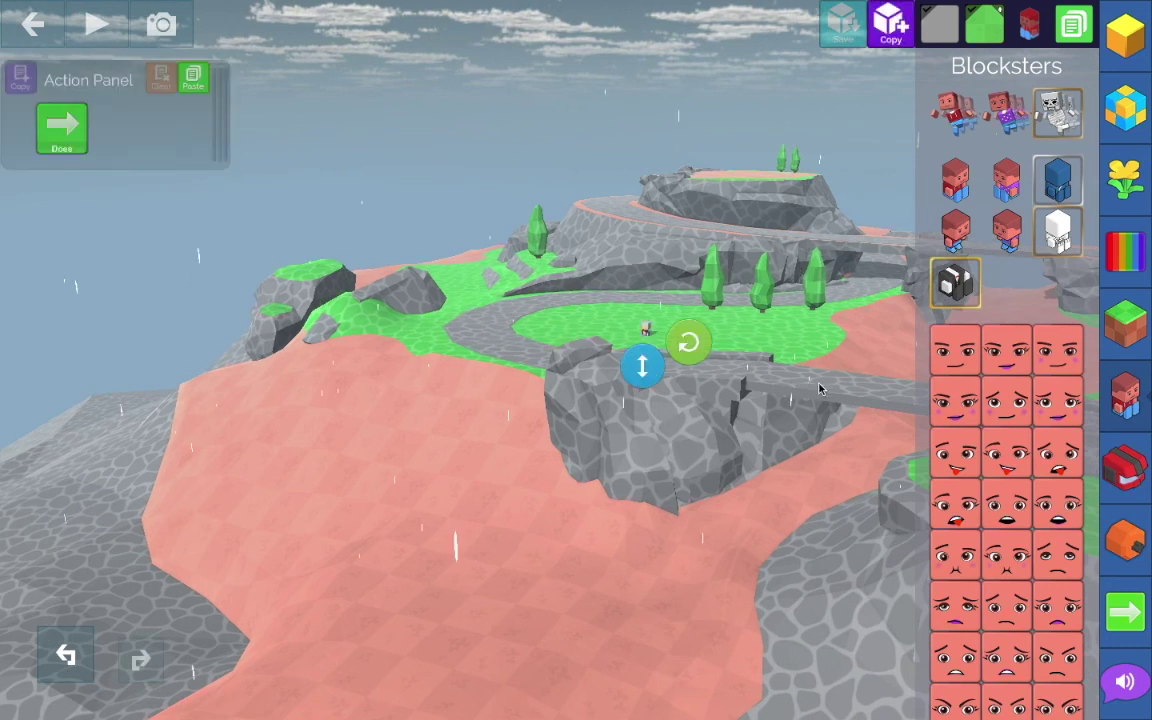
scroll(820, 388, "up", 5)
left_click_drag(820, 388, 1130, 336)
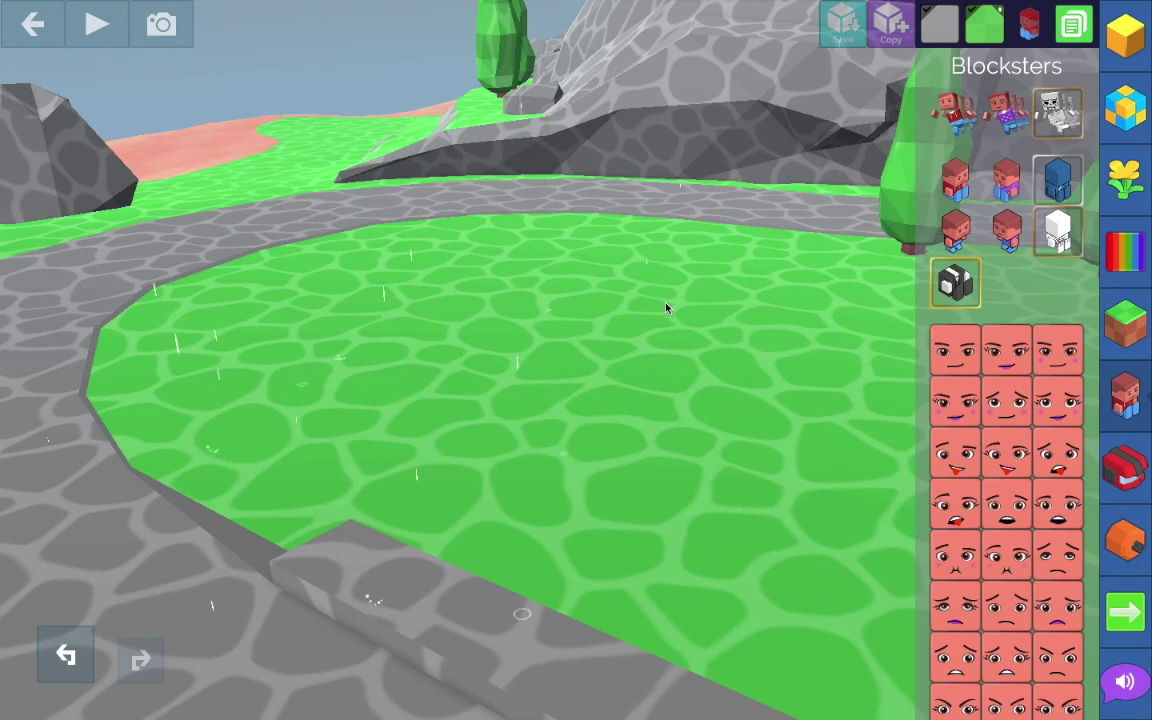
scroll(403, 339, "down", 5)
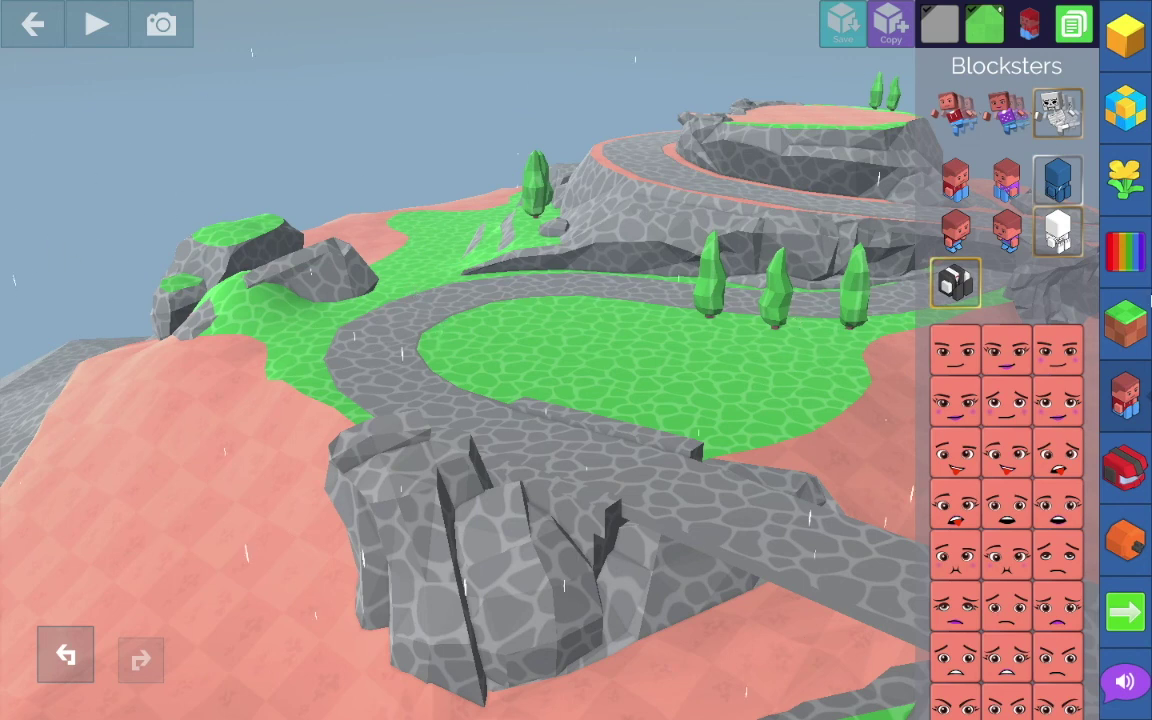
Choose the blue water texture and apply it to the terrain.
left_click(1132, 320)
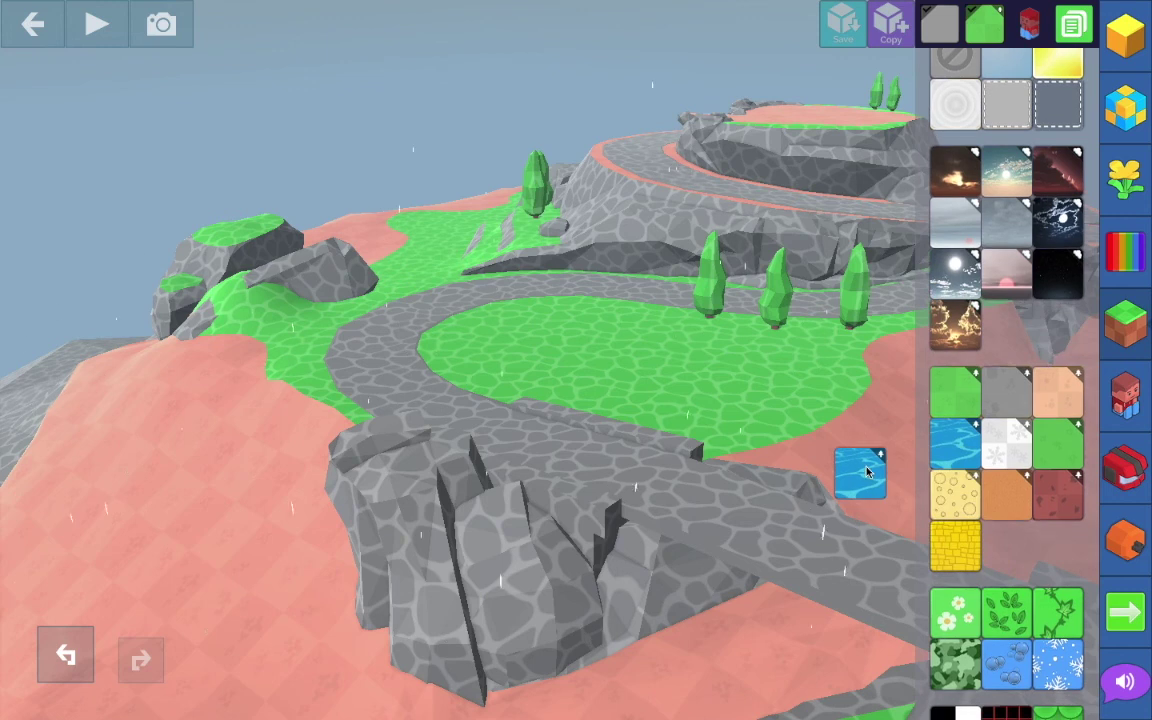